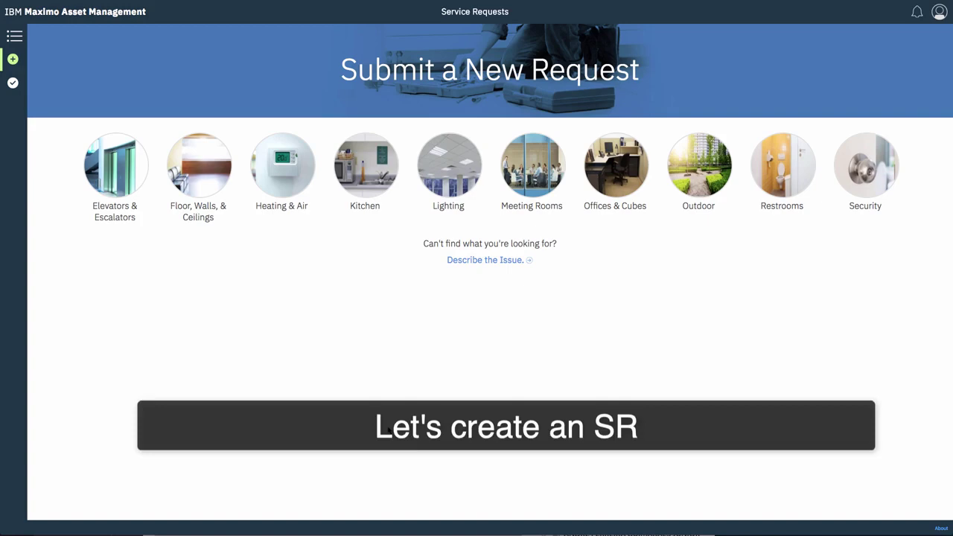
- Start a Heating & Air request with the issue 'System is too noisy.' and no photo or video
left_click(285, 155)
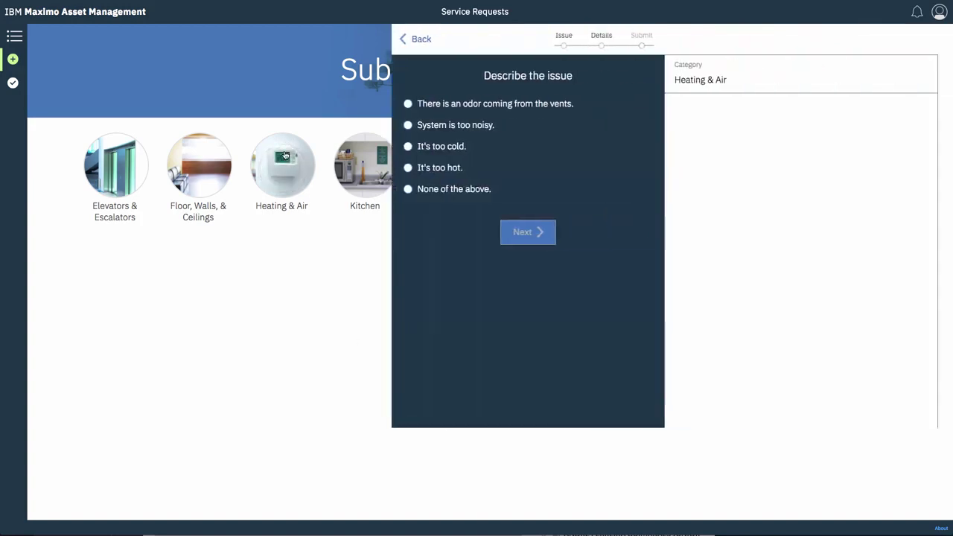
left_click(45, 127)
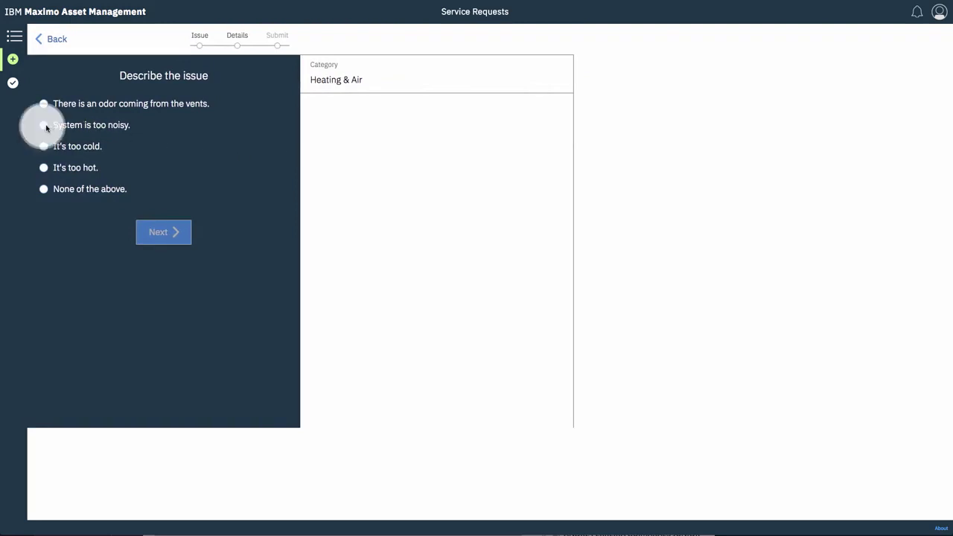
left_click(154, 236)
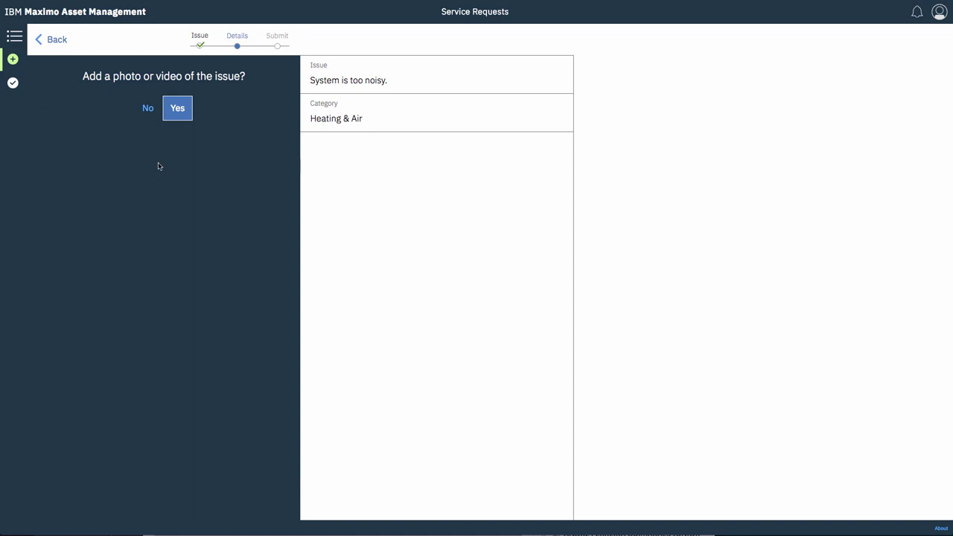
left_click(146, 108)
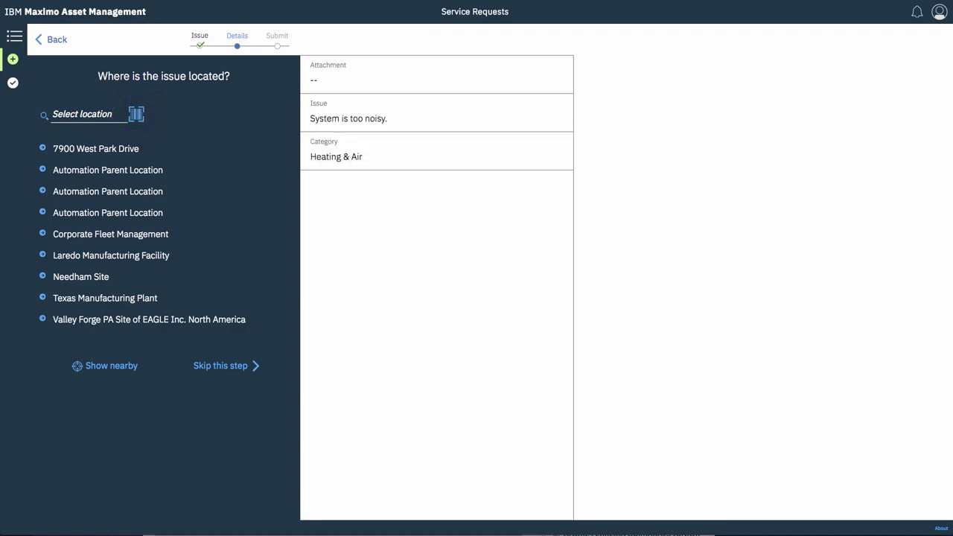
- Set location #1 Liquid Packaging Line (searching bpm3100) and asset Top Sealer System (13170)
left_click(82, 114)
type("bpm")
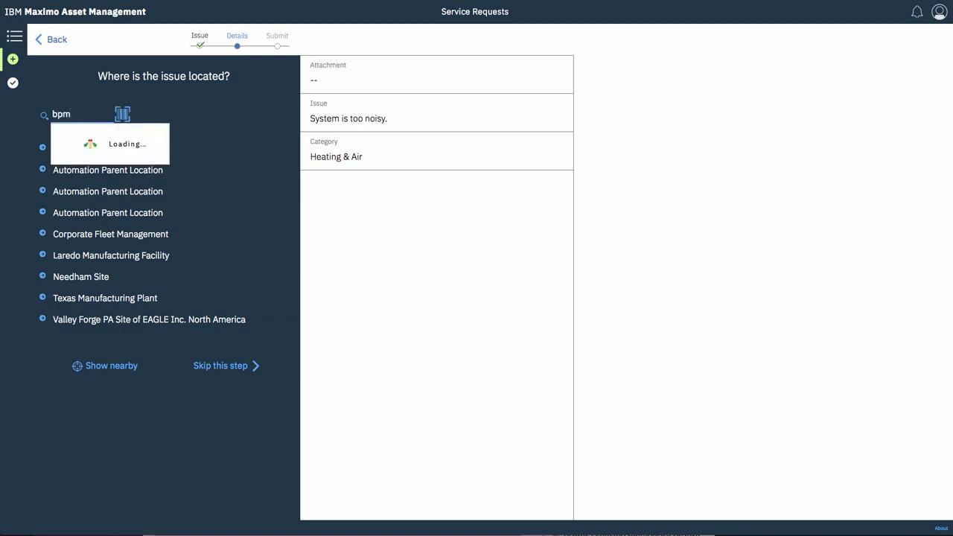
type("3100")
left_click(78, 129)
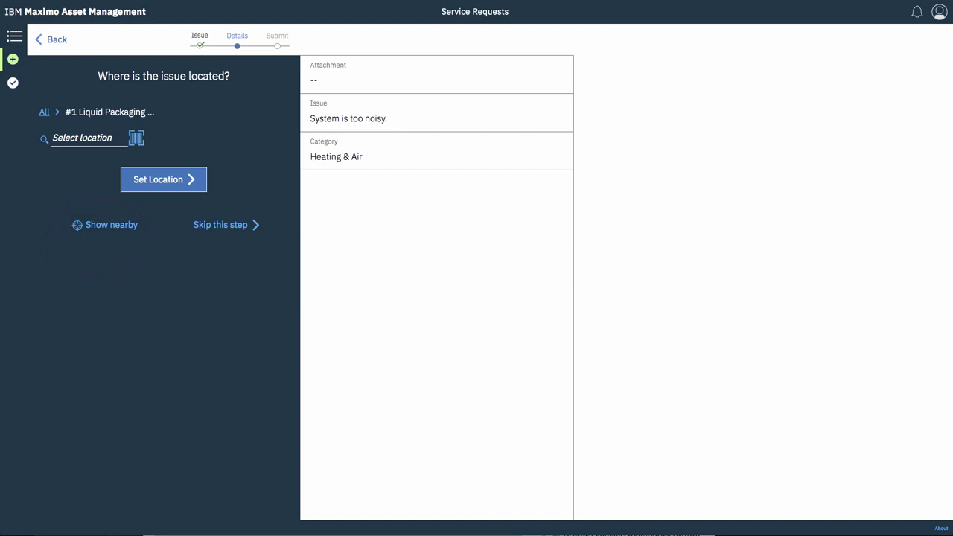
left_click(153, 181)
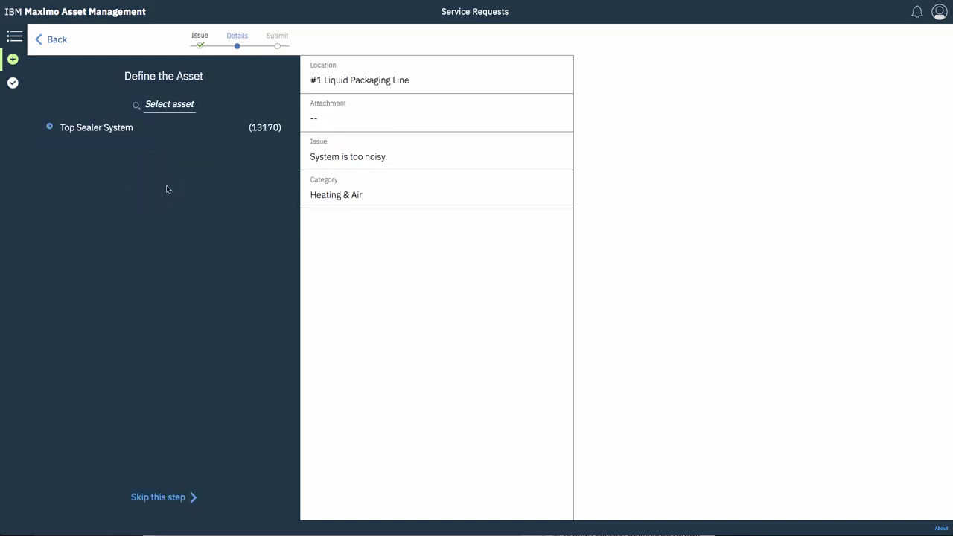
left_click(92, 134)
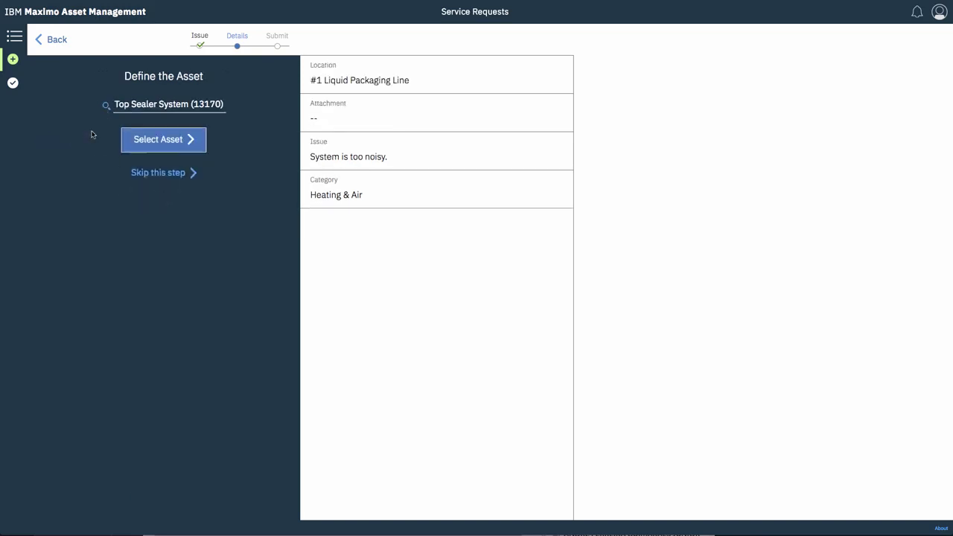
left_click(158, 141)
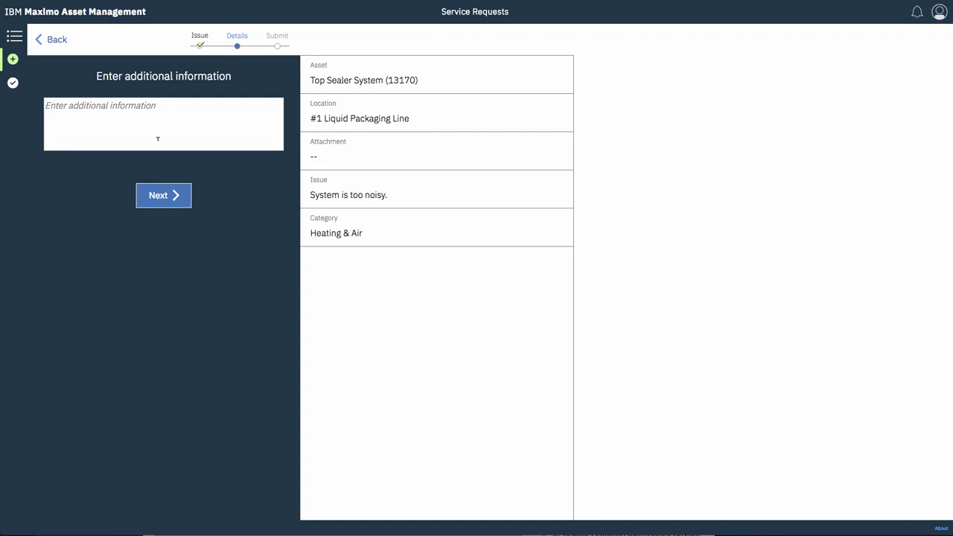
- Add the note 'The sealer is vibrating loudly - could be due a service.' and continue to review
type("The s")
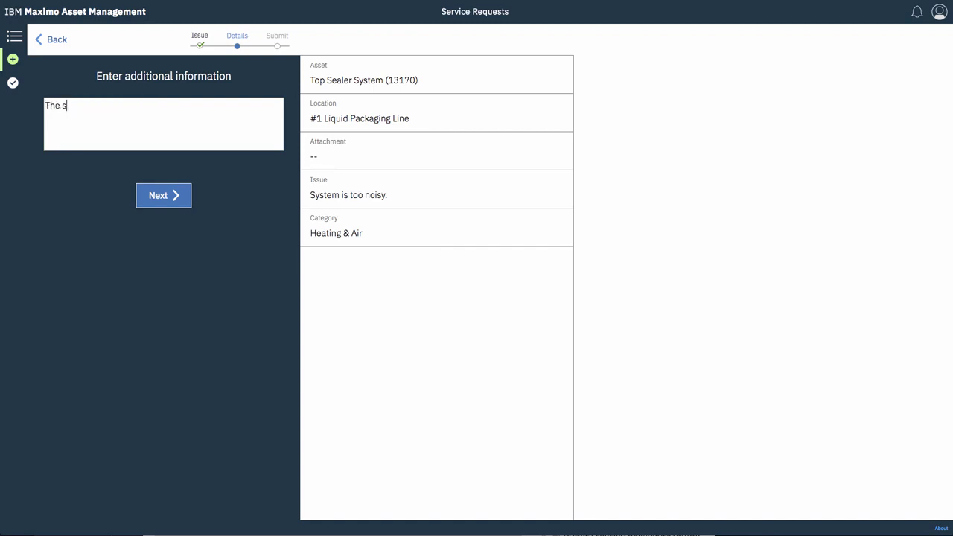
type("ealer is vibrating loudly")
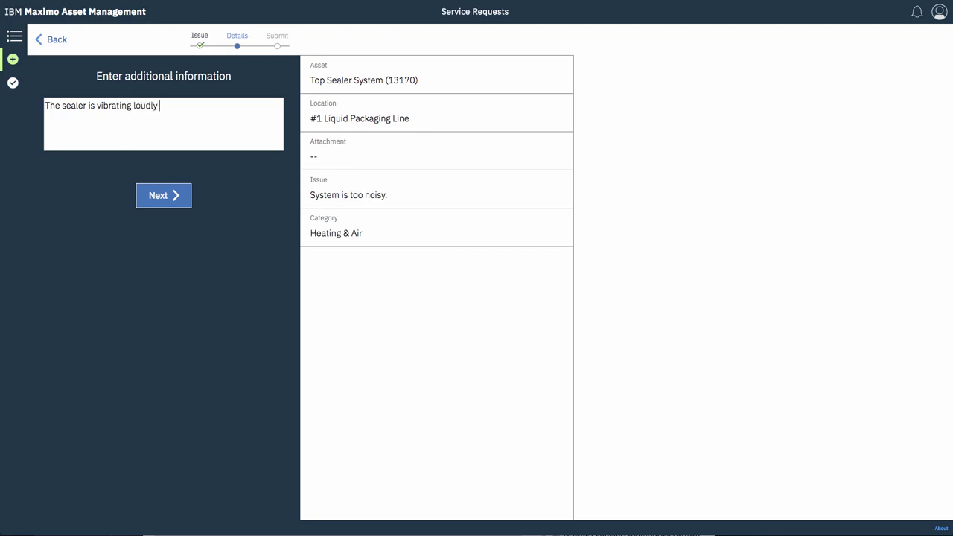
type(" - could be due a service")
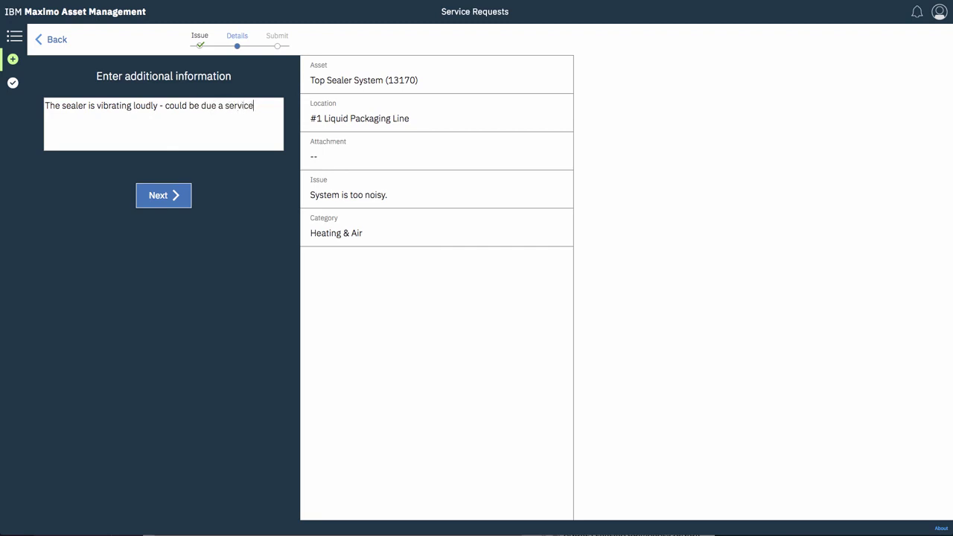
type(".")
left_click(162, 196)
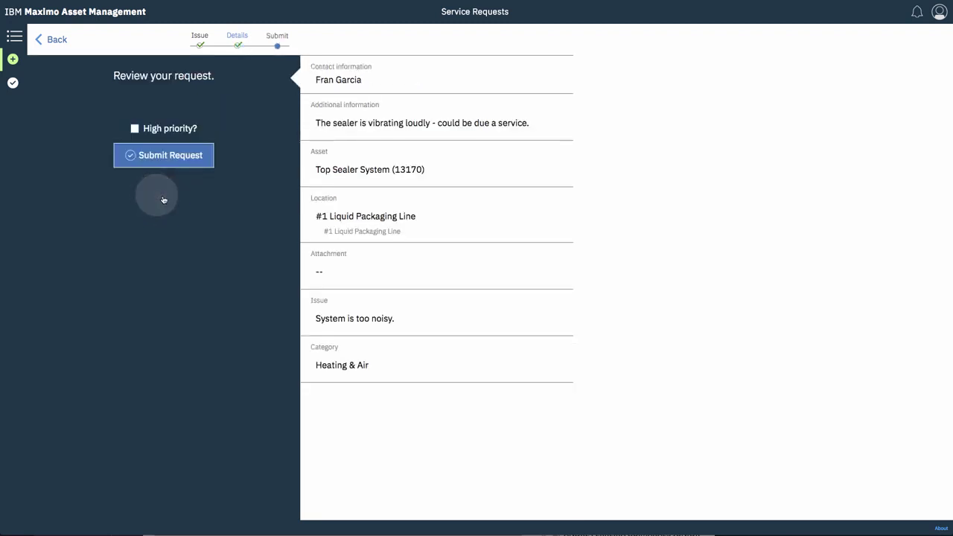
- Mark the request as High priority and submit it
left_click(135, 129)
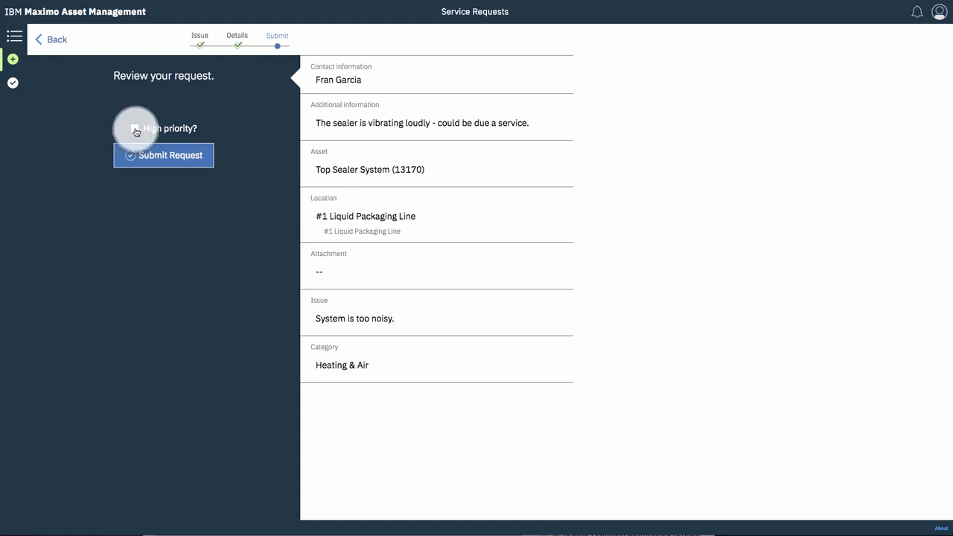
left_click(179, 160)
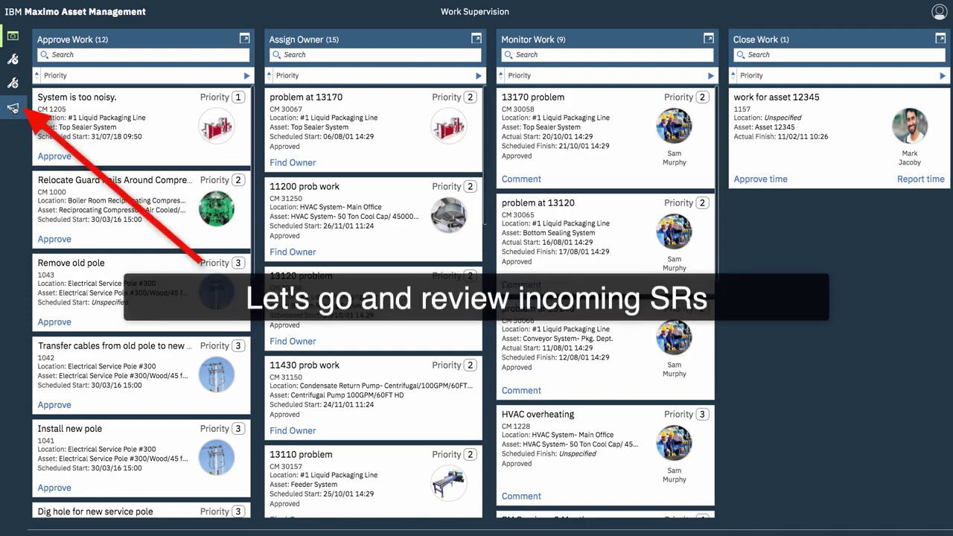
- Find service request 1186 in the Service Requests list and open its details
left_click(13, 108)
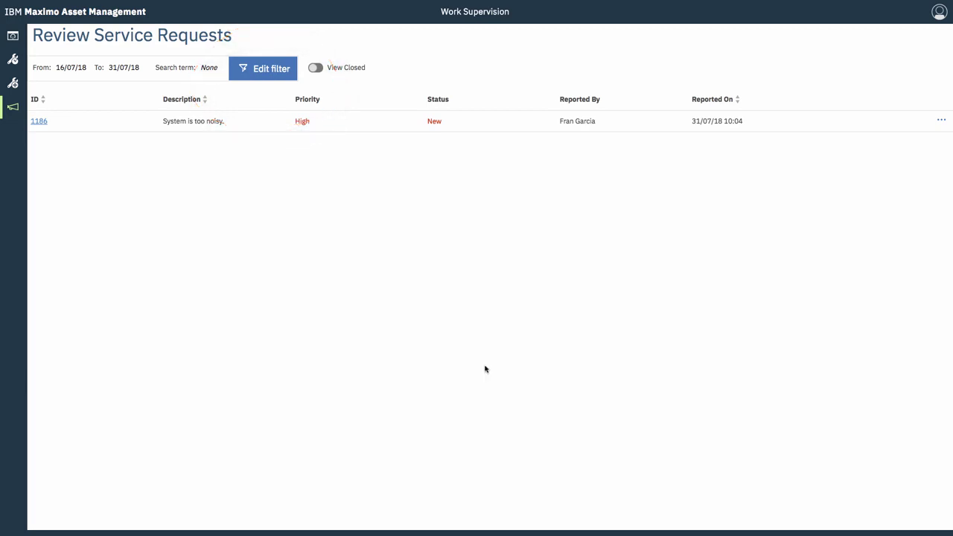
left_click(940, 123)
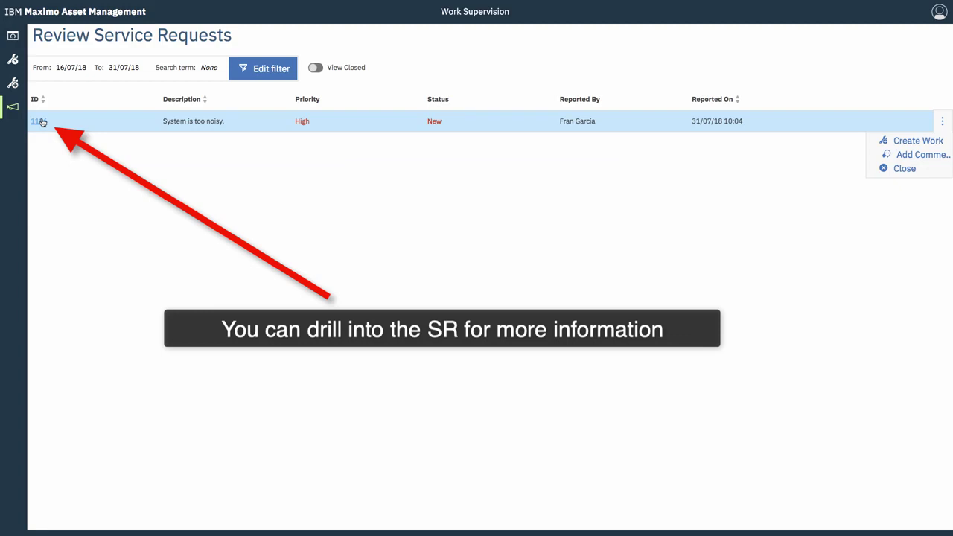
left_click(39, 122)
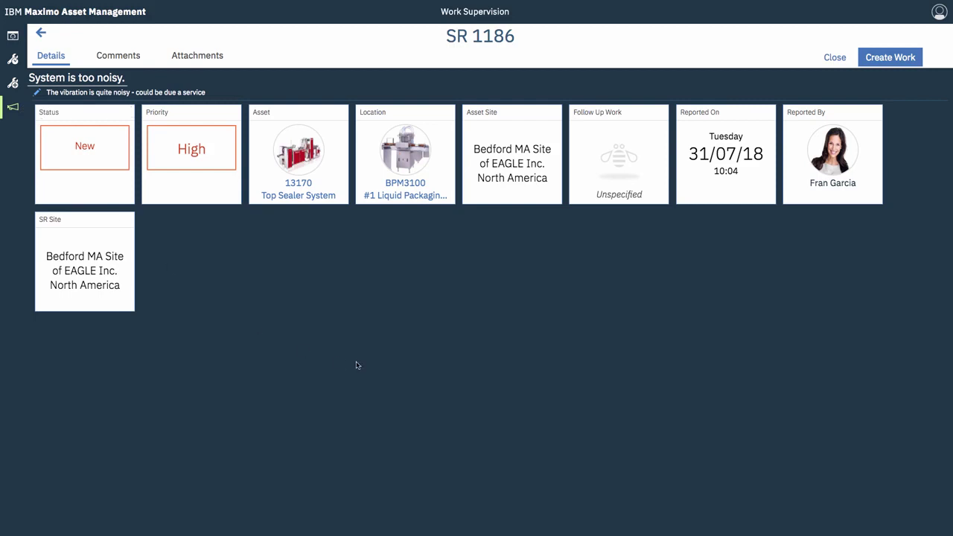
- Create work order CM 1206 from SR 1186 and look through its details
left_click(879, 64)
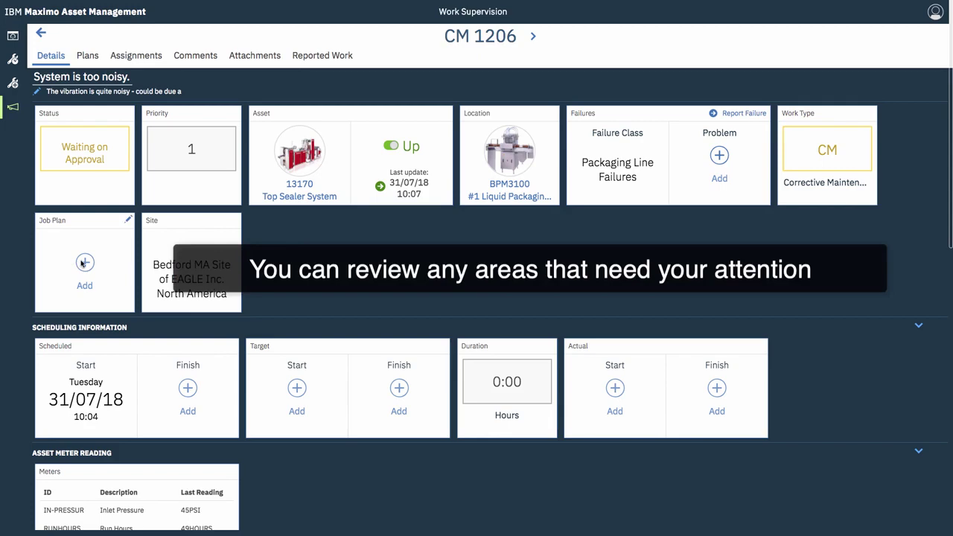
scroll(407, 384, "down", 4)
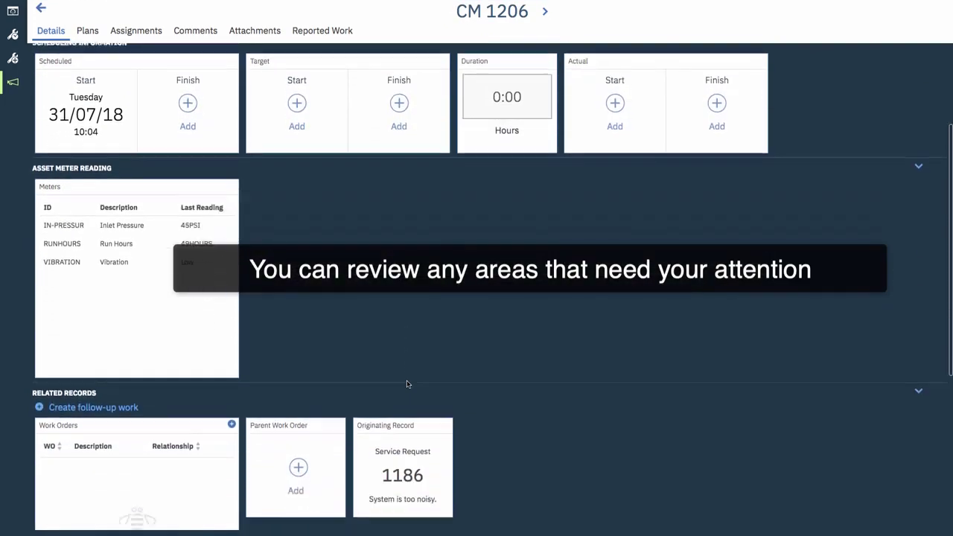
scroll(407, 383, "up", 4)
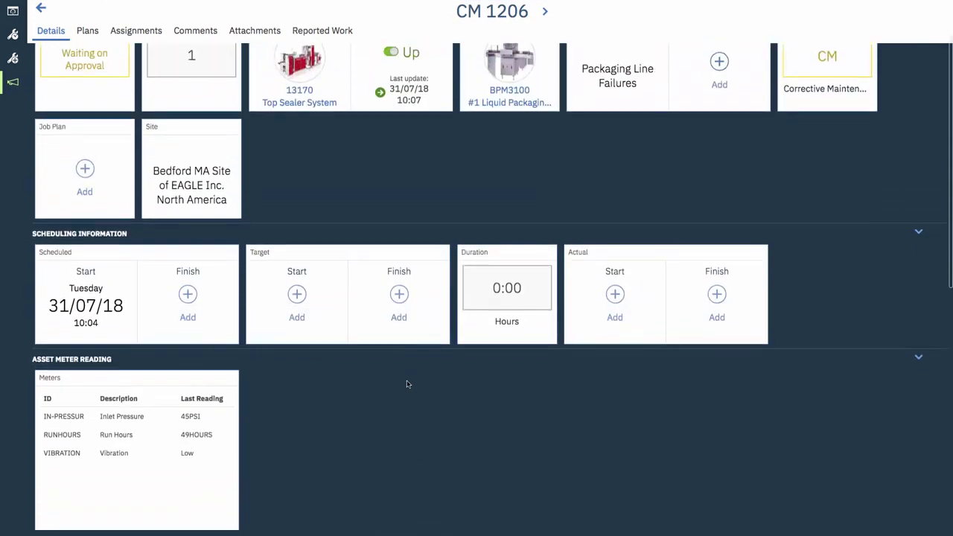
scroll(407, 383, "up", 2)
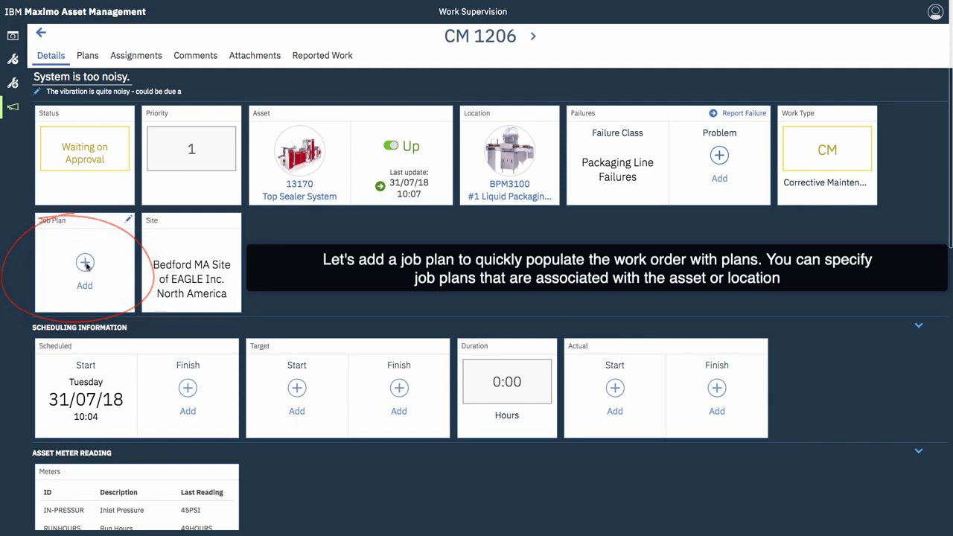
- Apply job plan JP13140 Sealer Service to the work order and save it
left_click(85, 264)
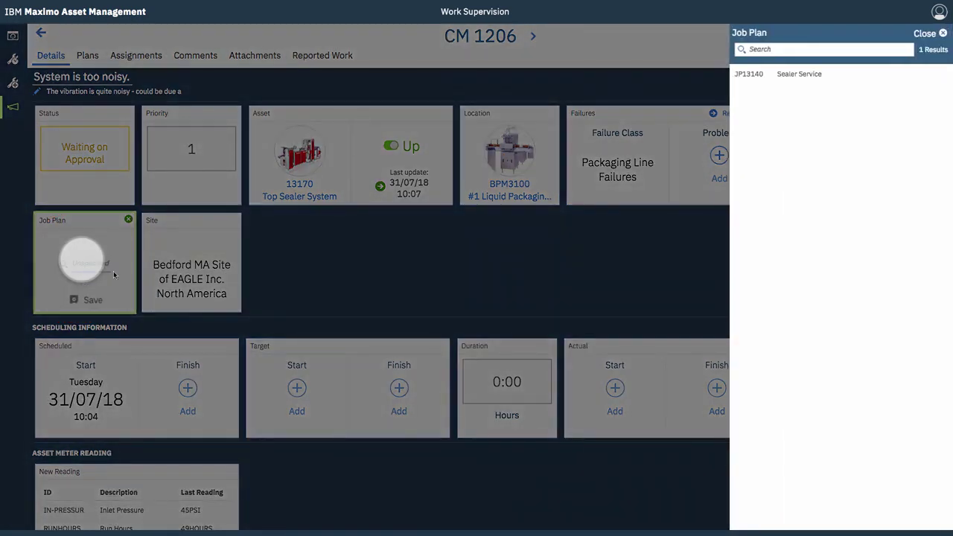
left_click(792, 76)
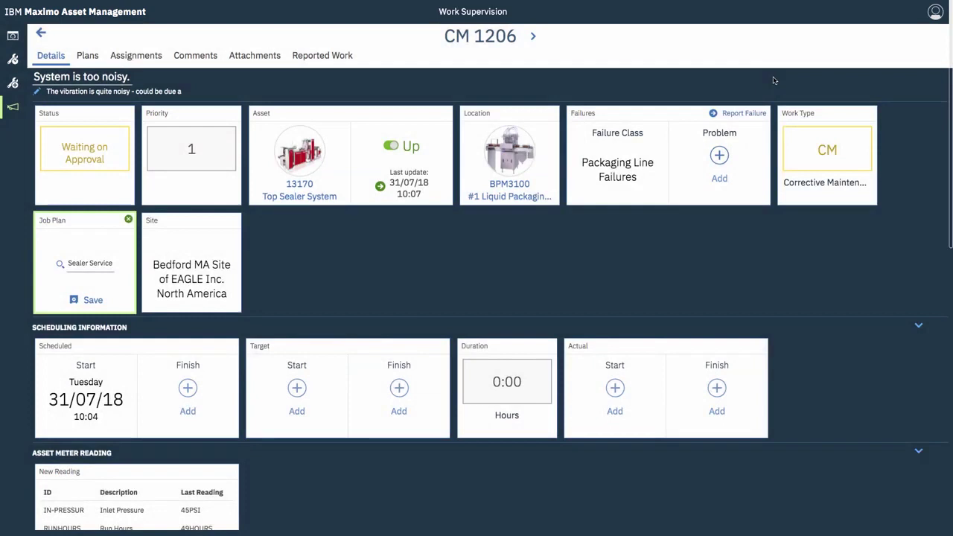
left_click(89, 301)
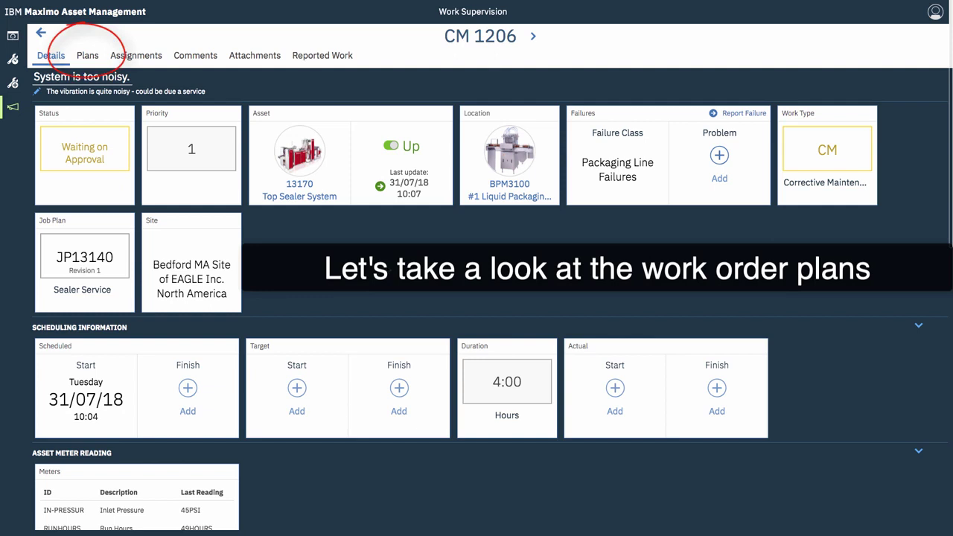
- Review CM 1206's planned labor, items and materials, and tasks, then view its assignments
left_click(87, 57)
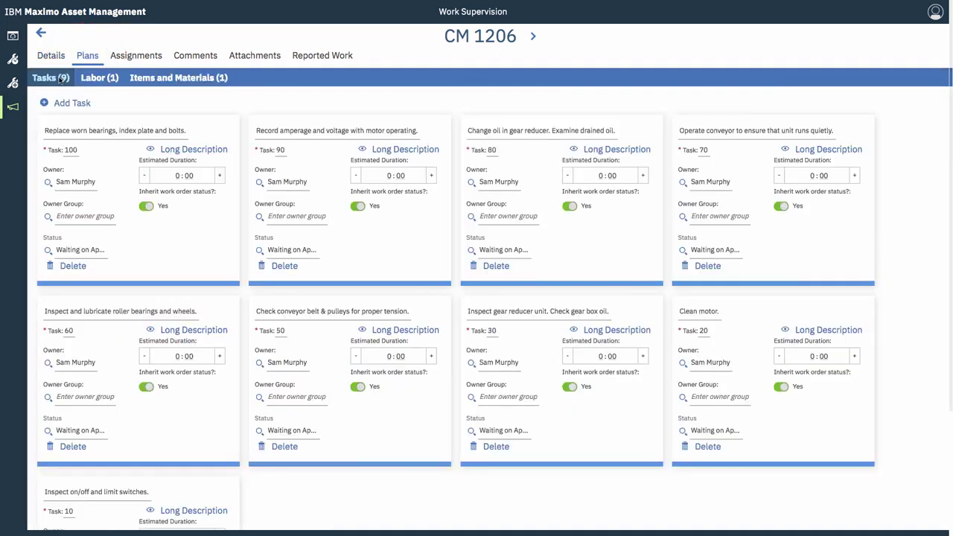
left_click(99, 79)
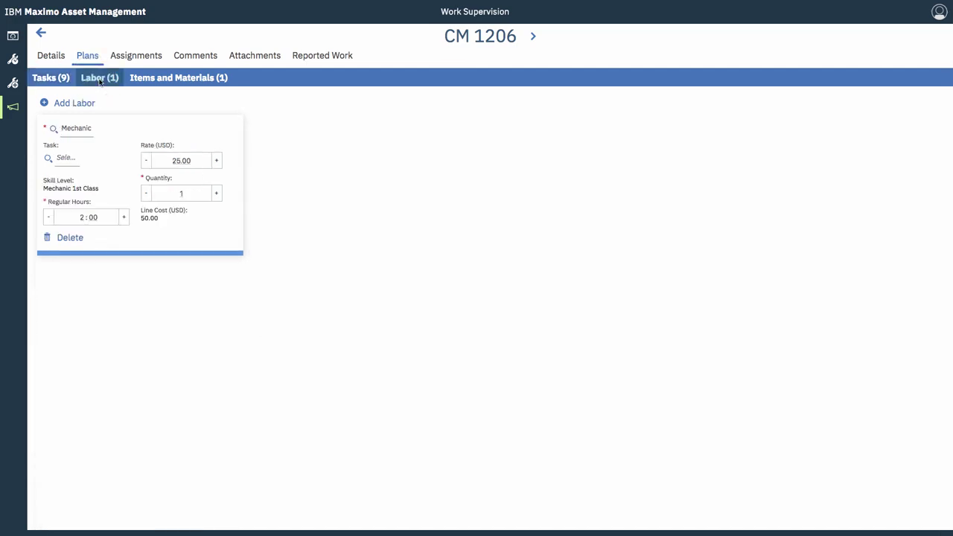
left_click(171, 80)
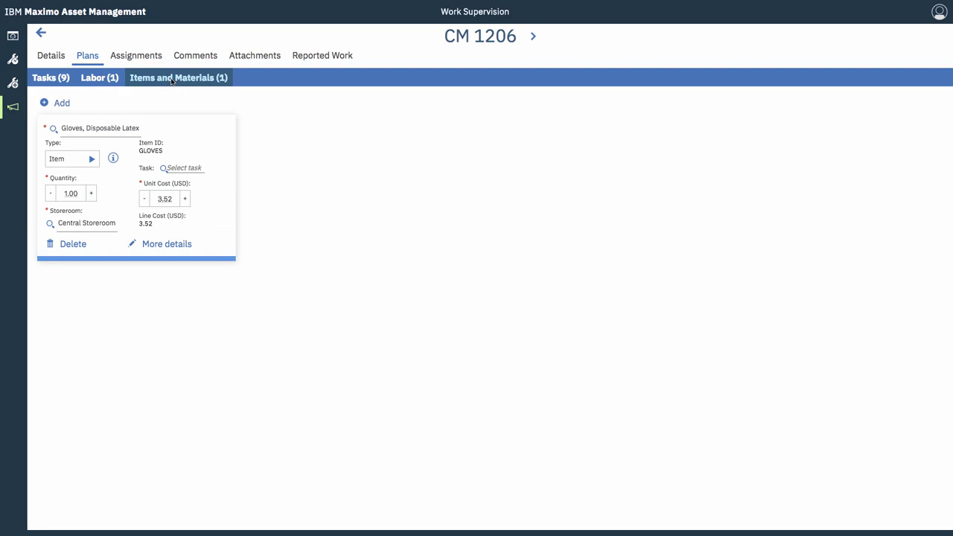
left_click(46, 78)
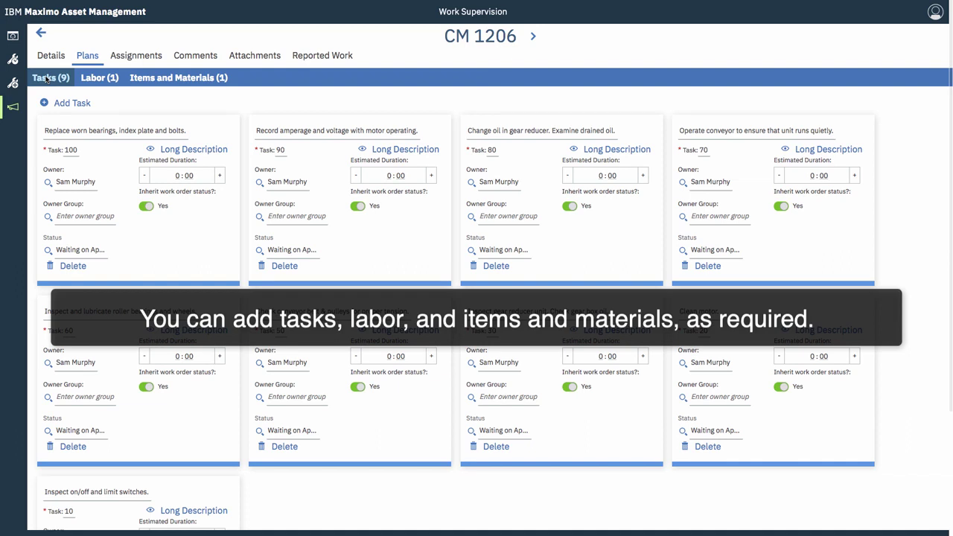
left_click(131, 57)
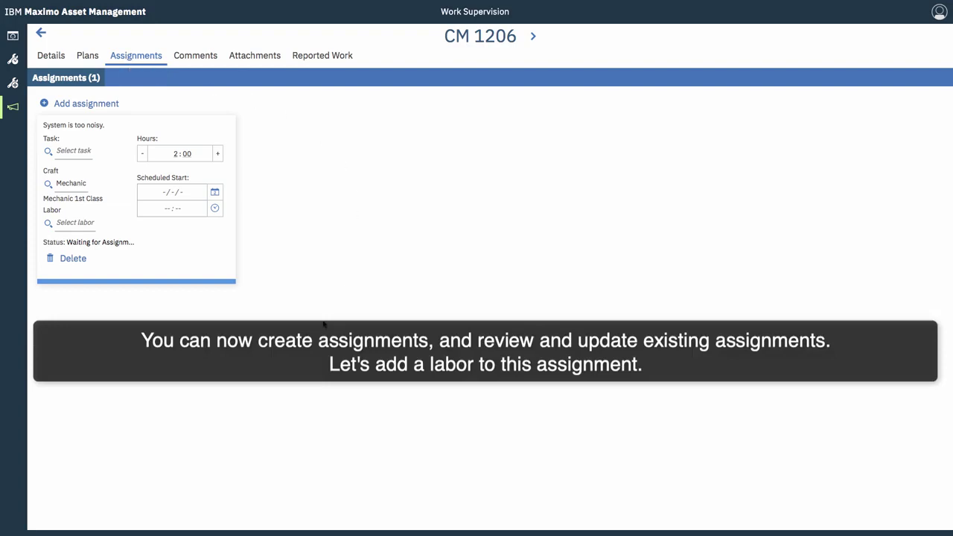
- Assign a filtered, available Mechanic 1st Class labourer to the 2:00-hour Mechanic assignment and save
left_click(63, 224)
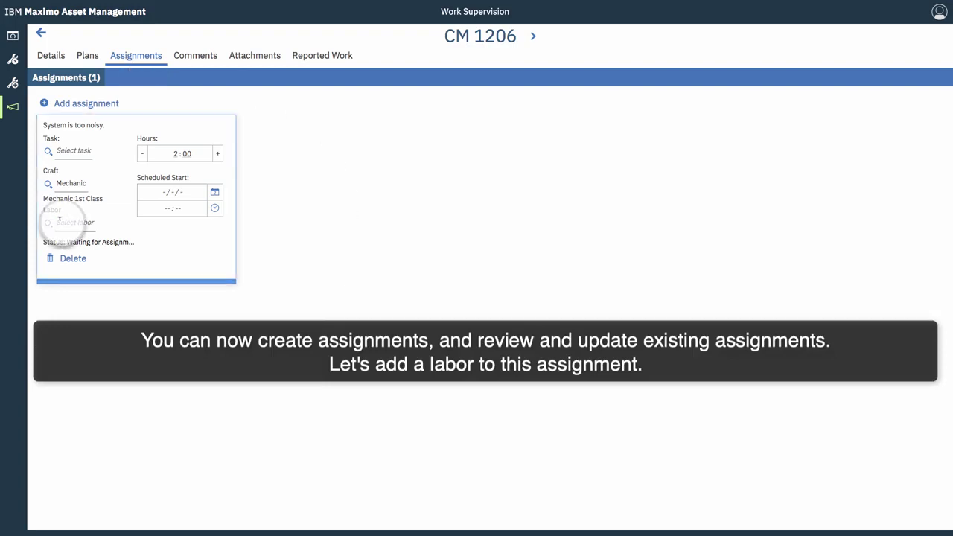
left_click(48, 224)
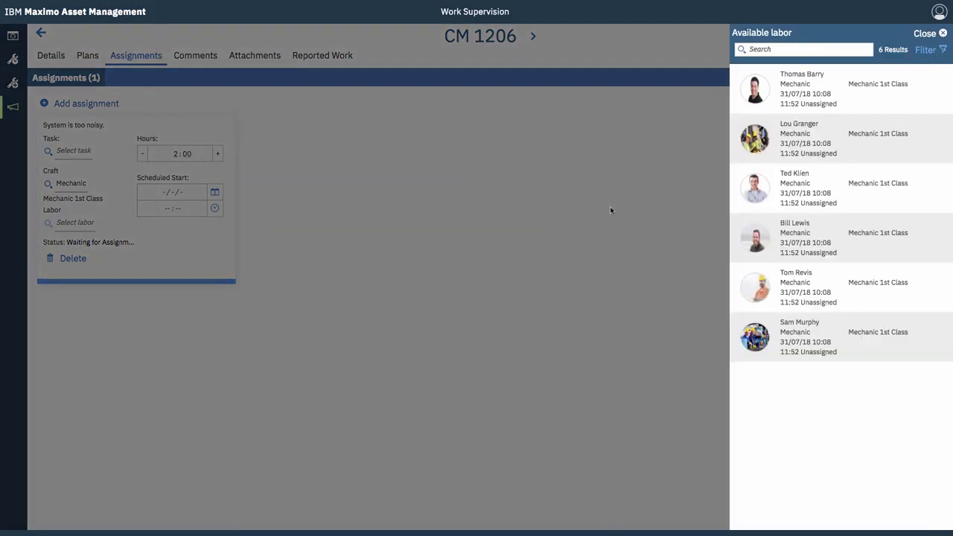
left_click(930, 51)
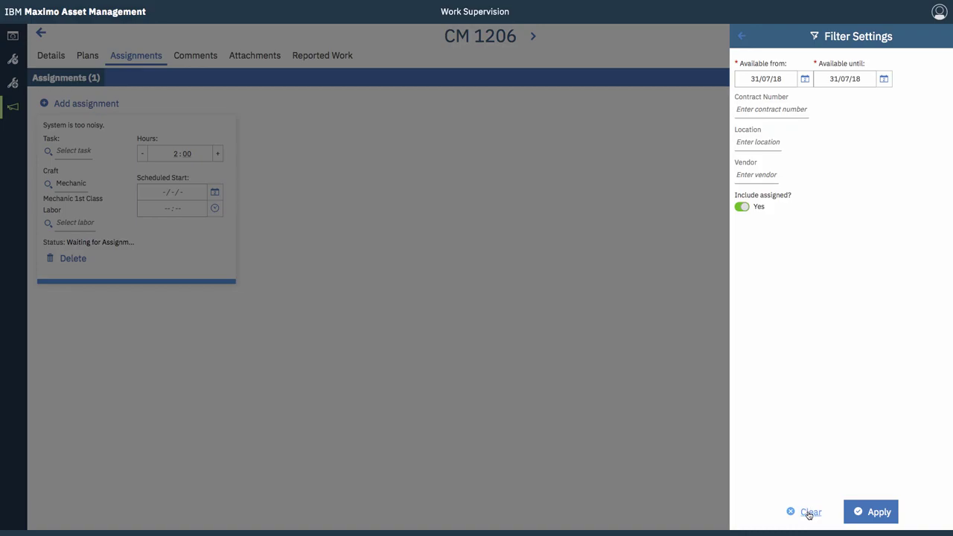
left_click(870, 512)
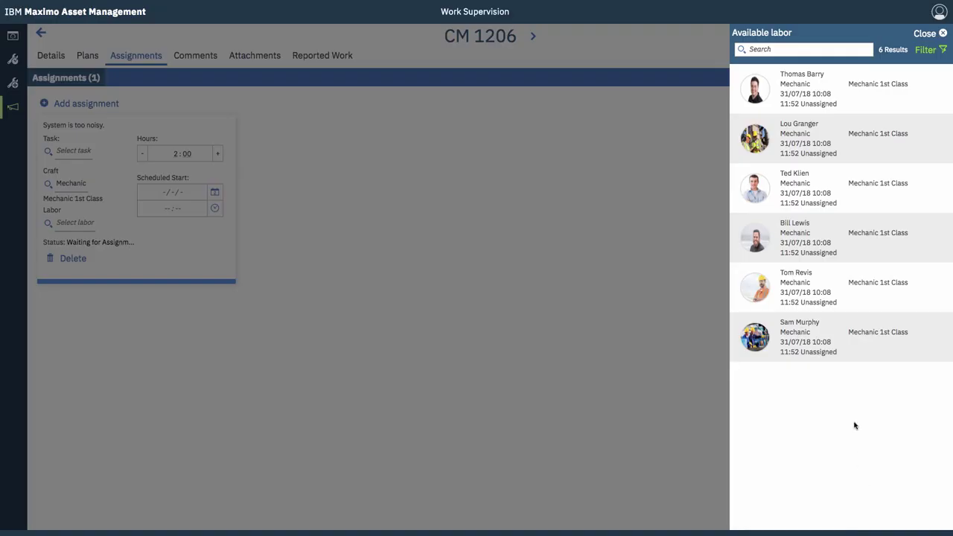
left_click(851, 337)
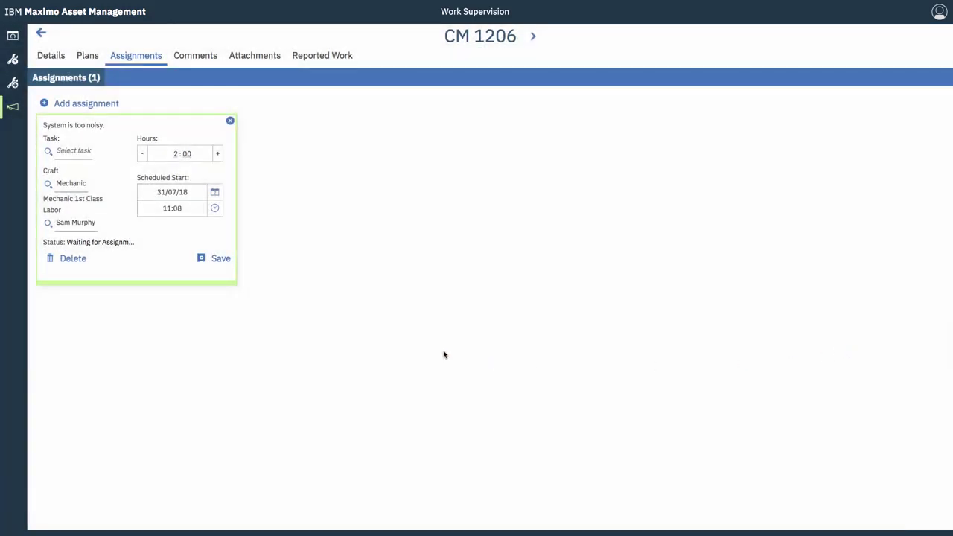
left_click(220, 258)
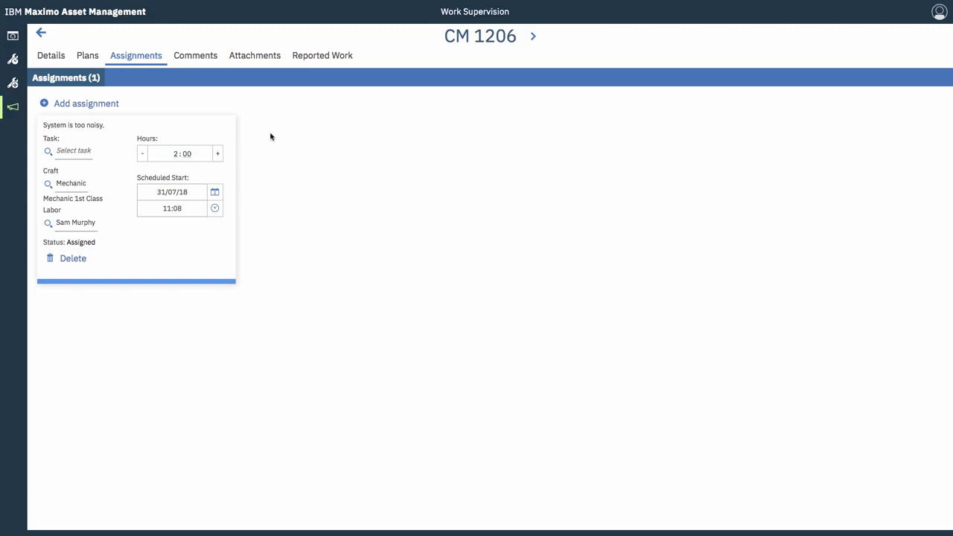
left_click(196, 55)
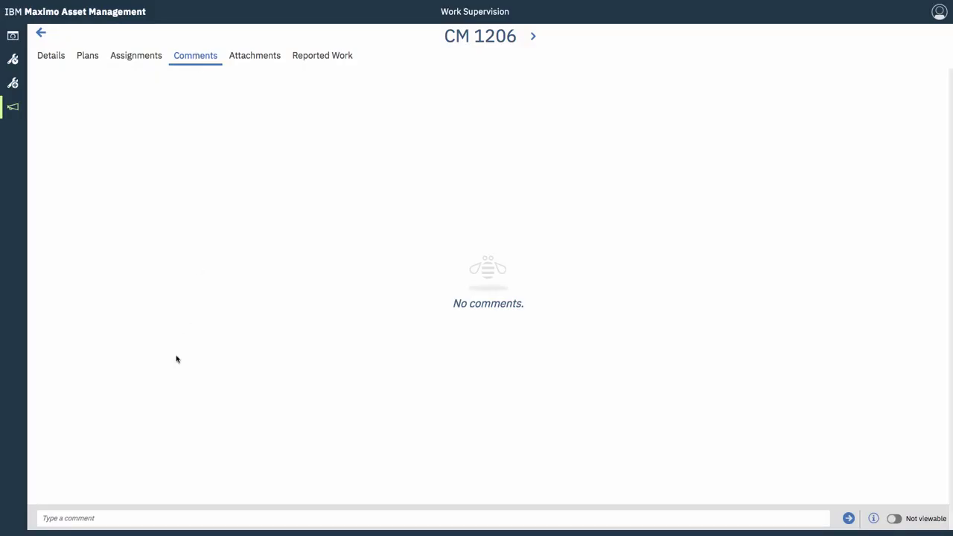
- Post a comment asking the assigned mechanic to get the work done asap
left_click(115, 518)
type("Hey Sam, let's get this done asap")
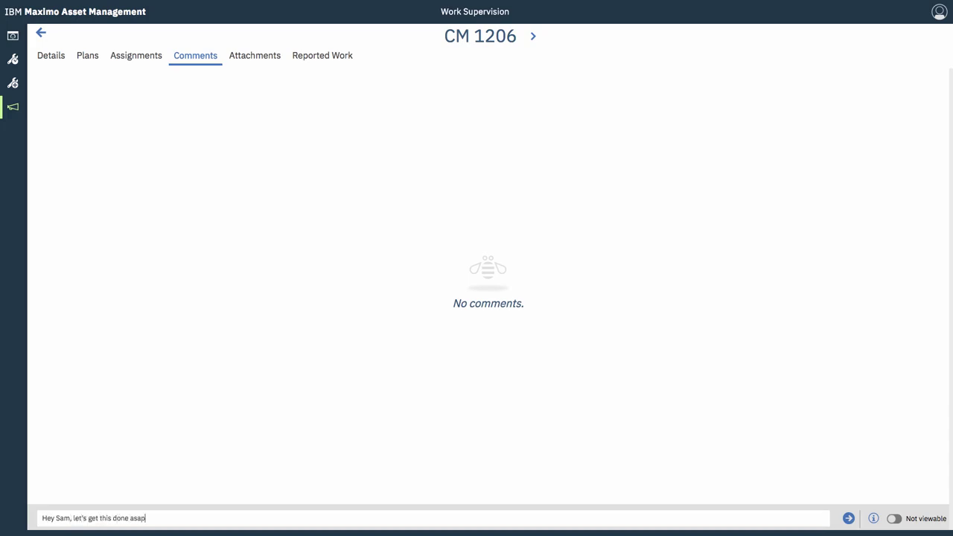
type(". Thanks.")
key("Return")
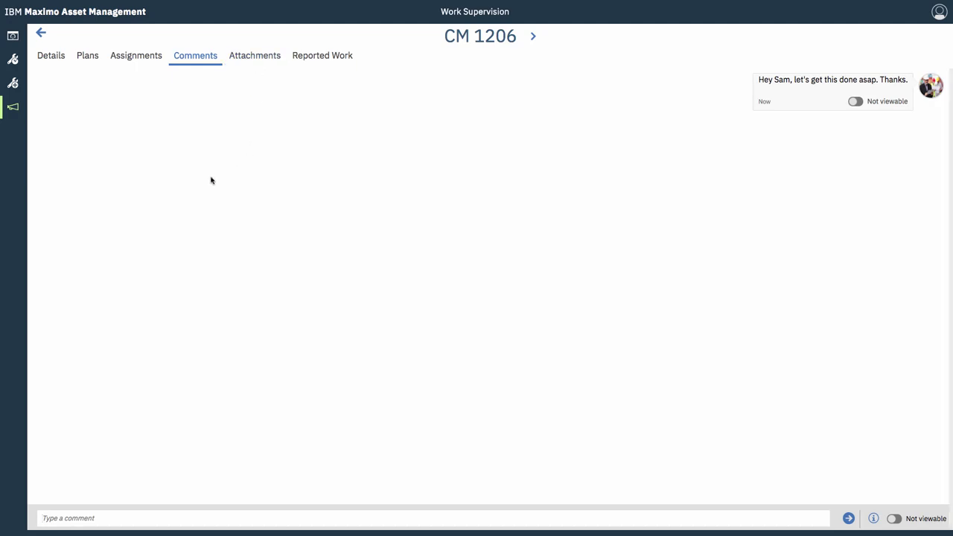
left_click(269, 56)
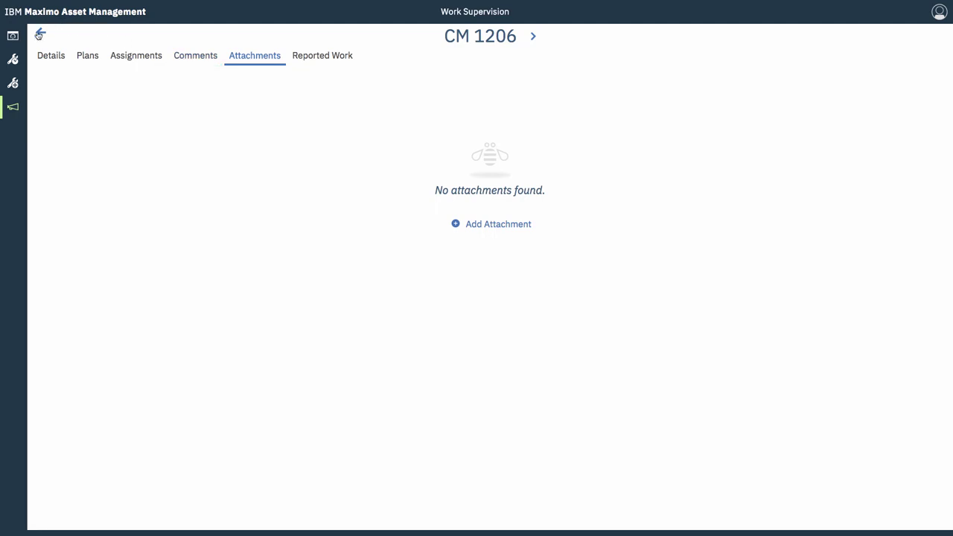
- Return to the Work Progress board and dismiss the guided tour
left_click(18, 35)
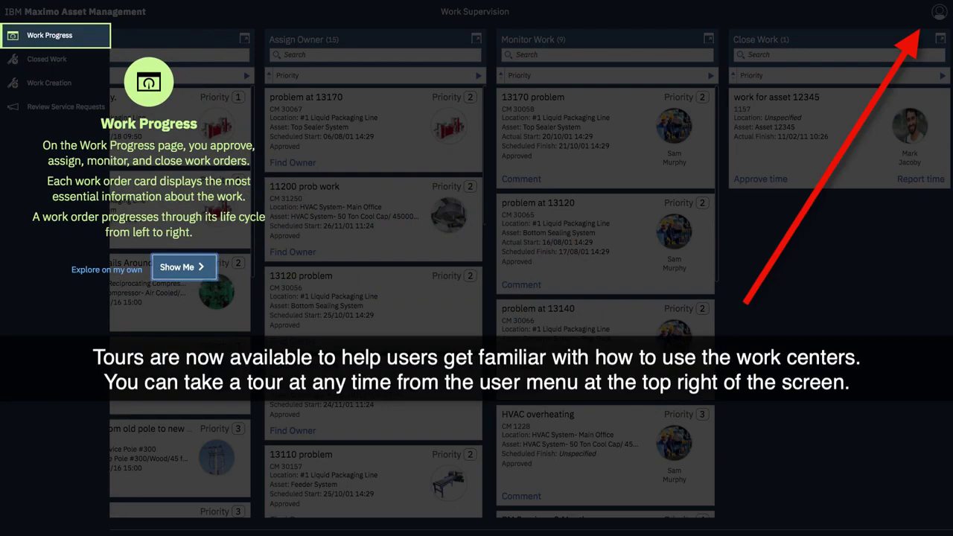
left_click(110, 269)
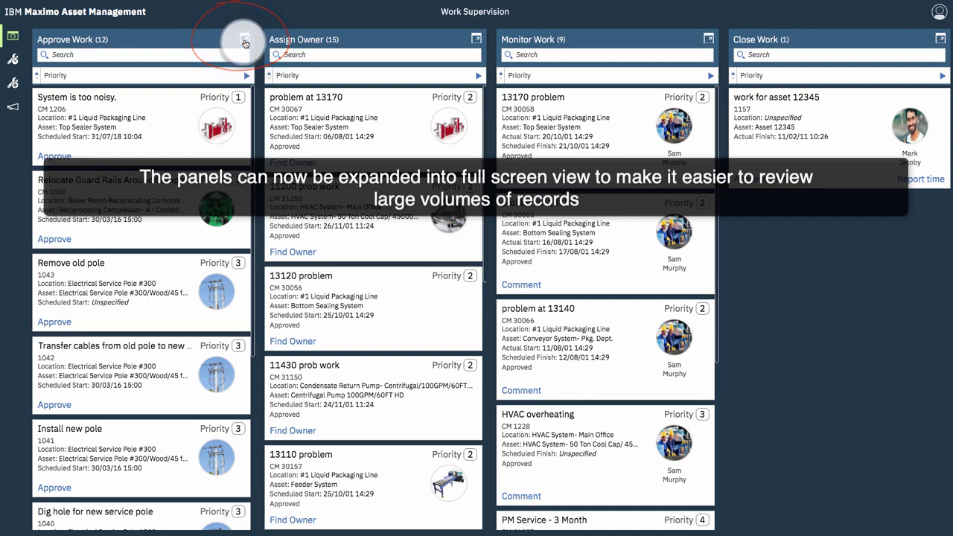
- Review the Approve Work, Assign Owner and Monitor Work lists, then approve CM 1206 in card view
left_click(244, 39)
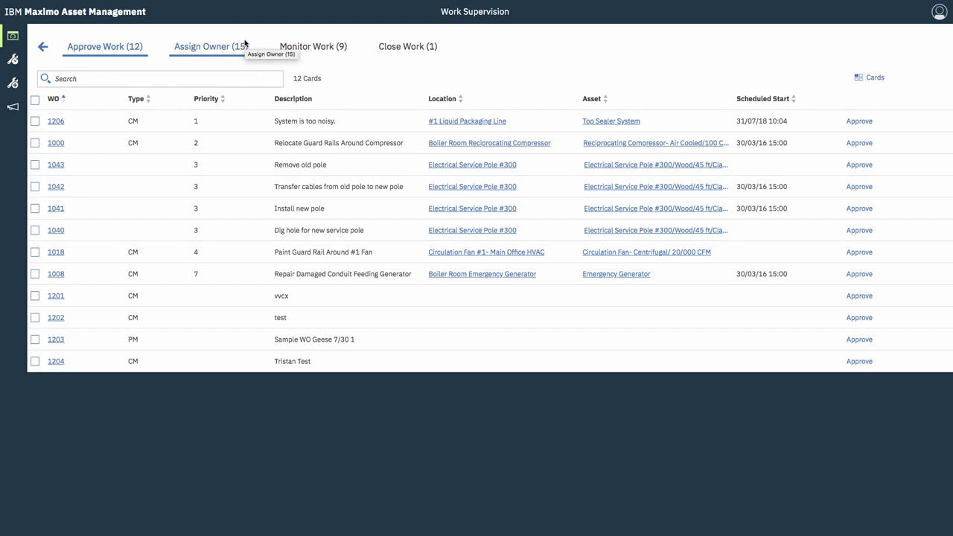
left_click(212, 49)
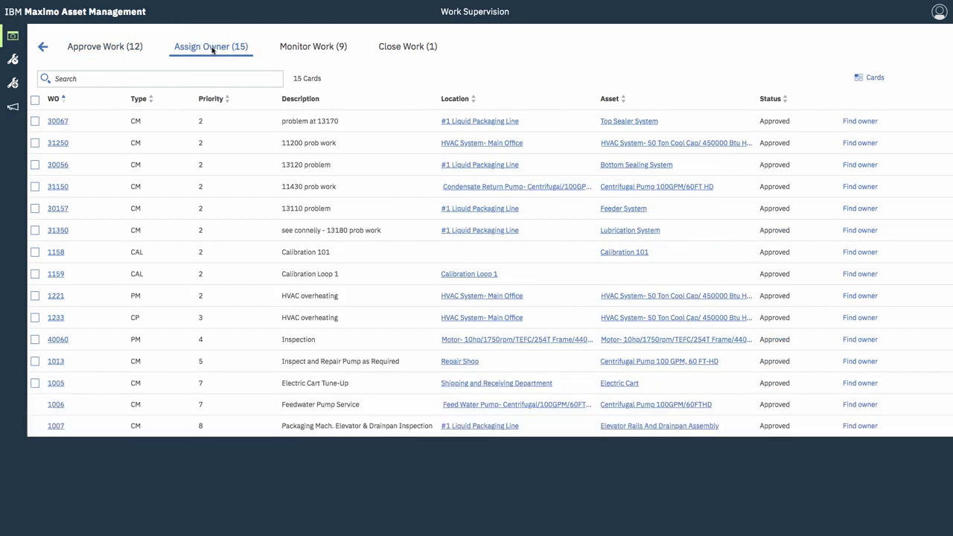
left_click(302, 49)
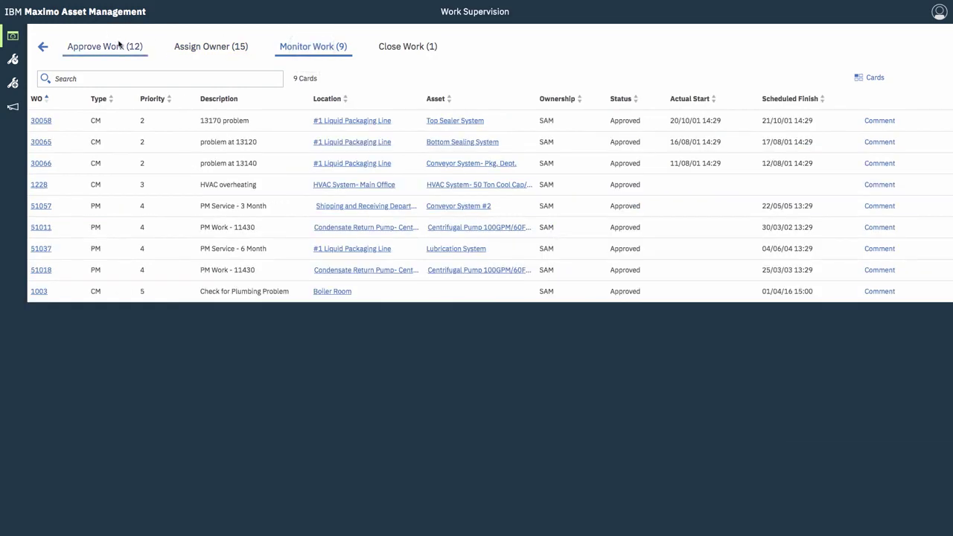
left_click(118, 44)
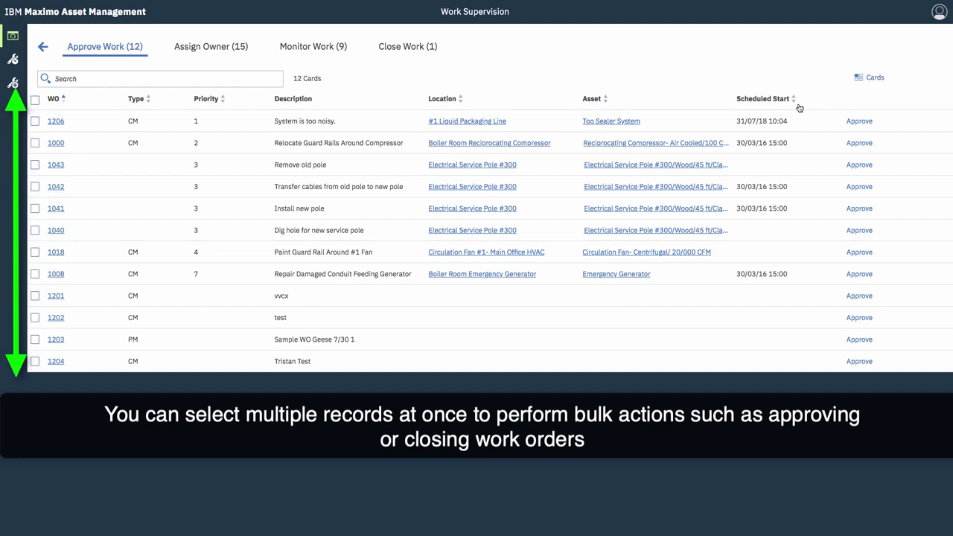
left_click(863, 78)
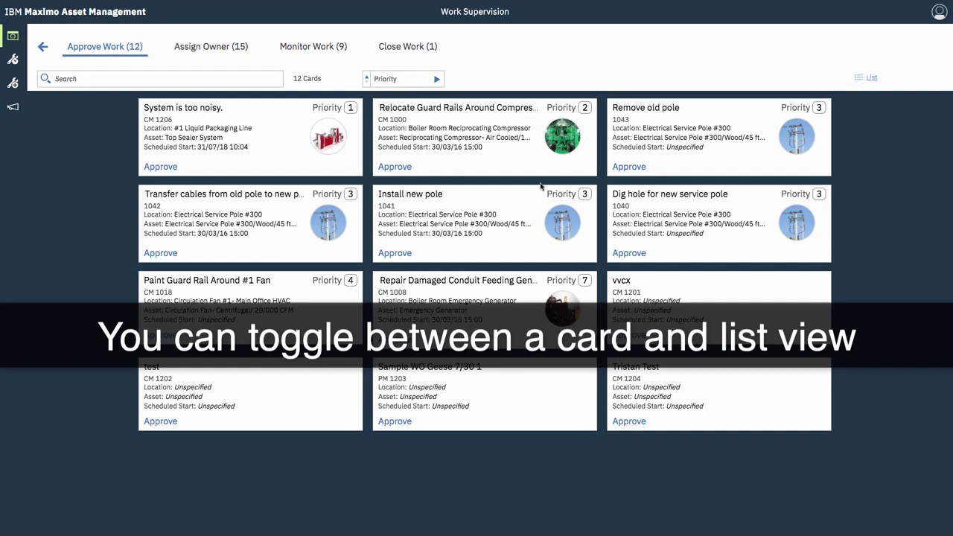
left_click(150, 167)
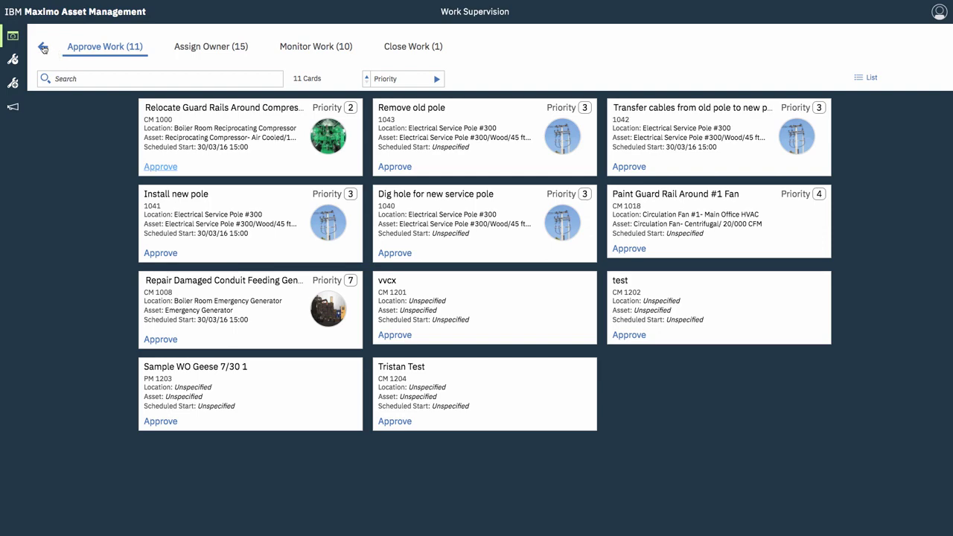
- Leave the full-screen Approve Work list via the back arrow
left_click(42, 46)
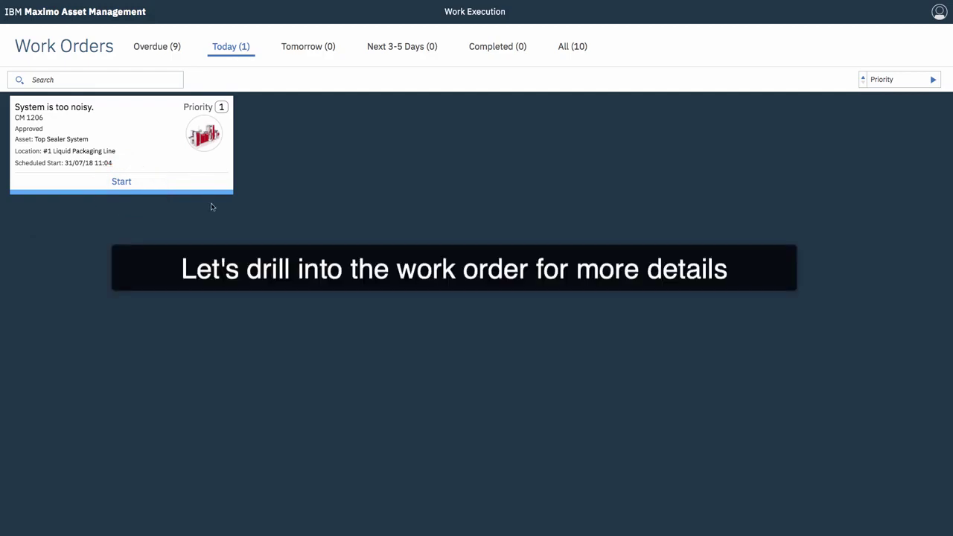
- Mark CM 1206's Top Sealer System asset Down with downtime code MINRSTOP (Minor Stop) and save
left_click(125, 121)
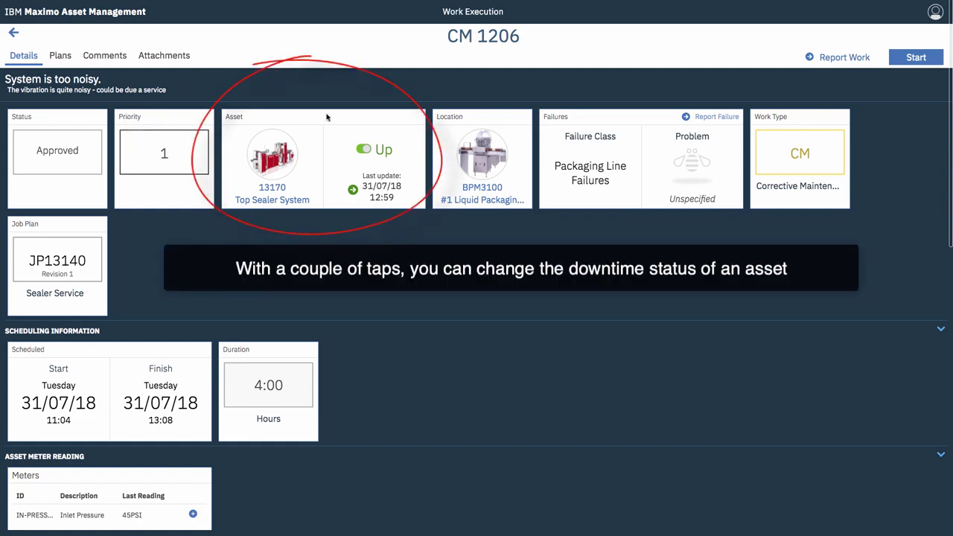
left_click(364, 151)
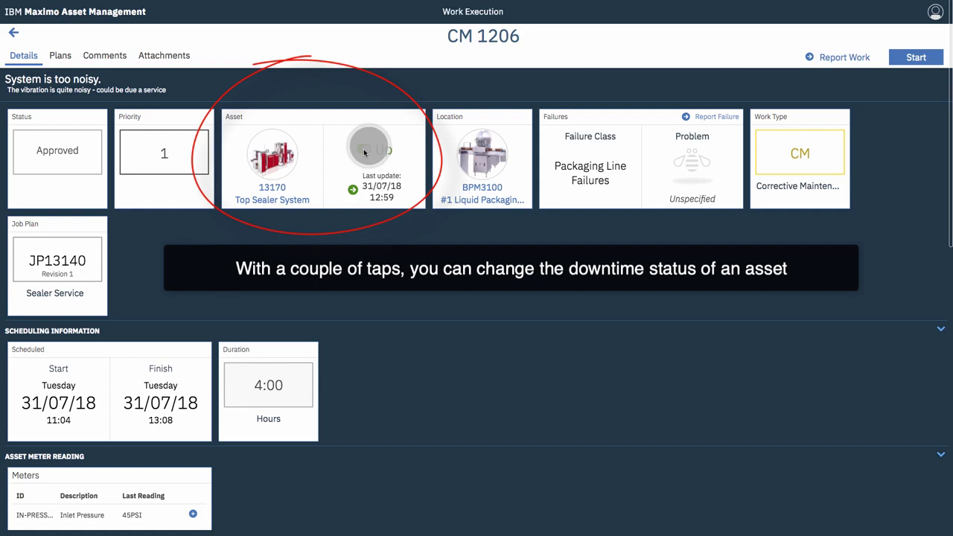
left_click(313, 168)
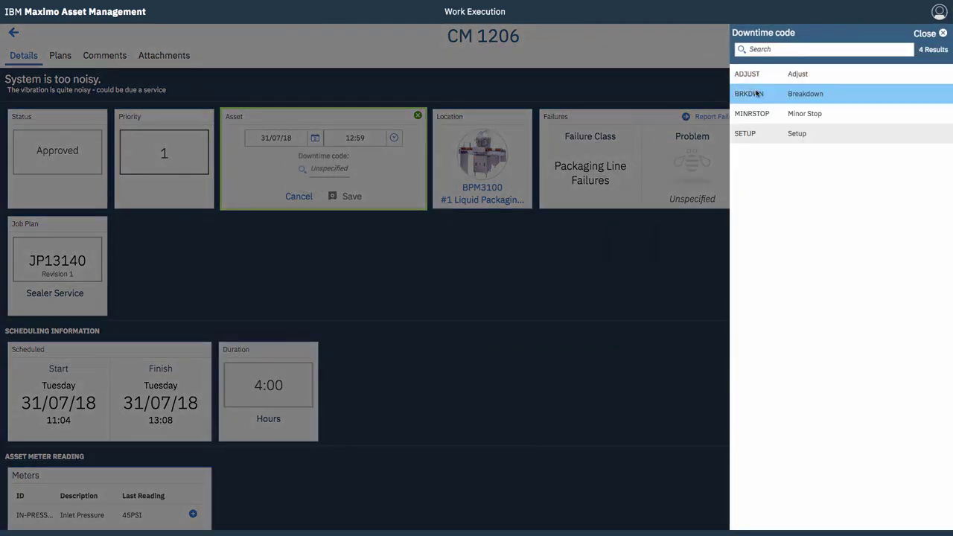
left_click(757, 114)
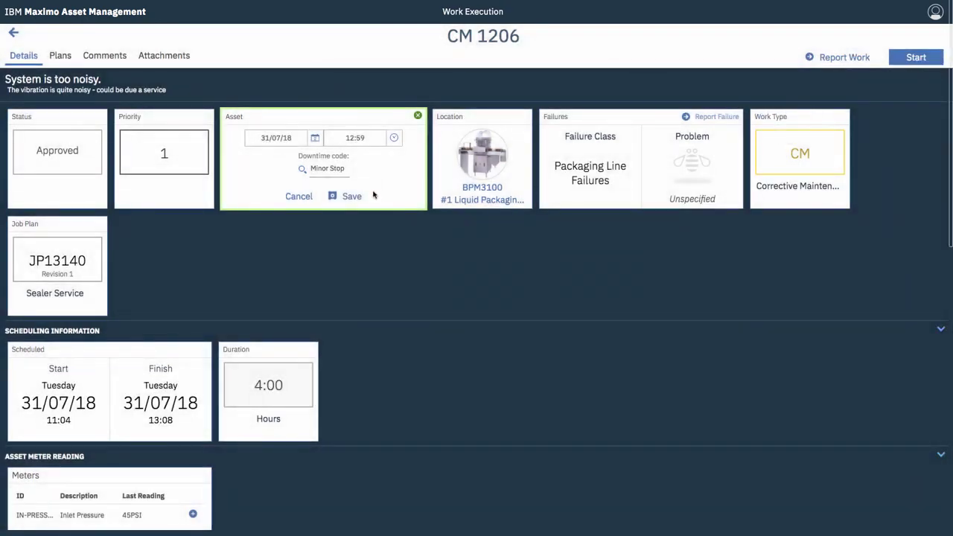
left_click(348, 196)
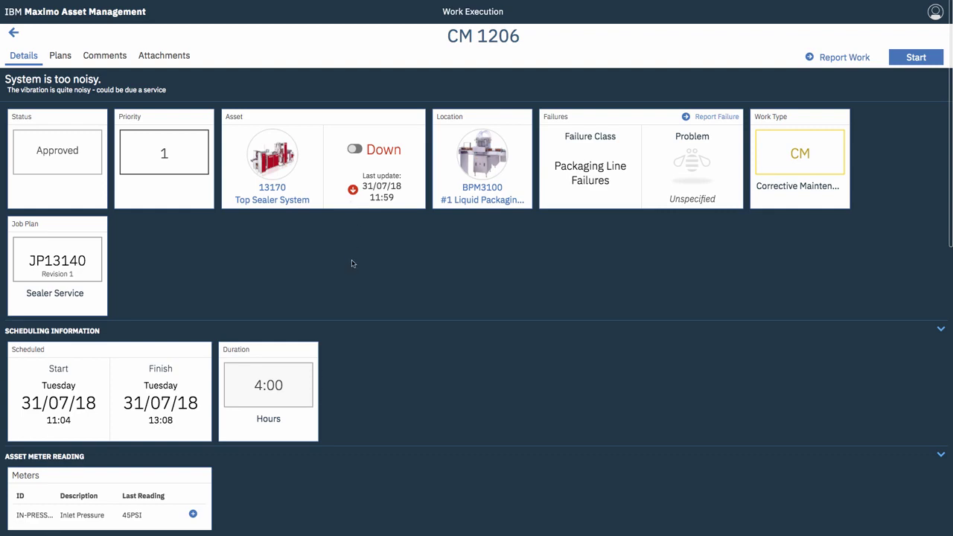
scroll(354, 262, "down", 2)
scroll(353, 263, "down", 3)
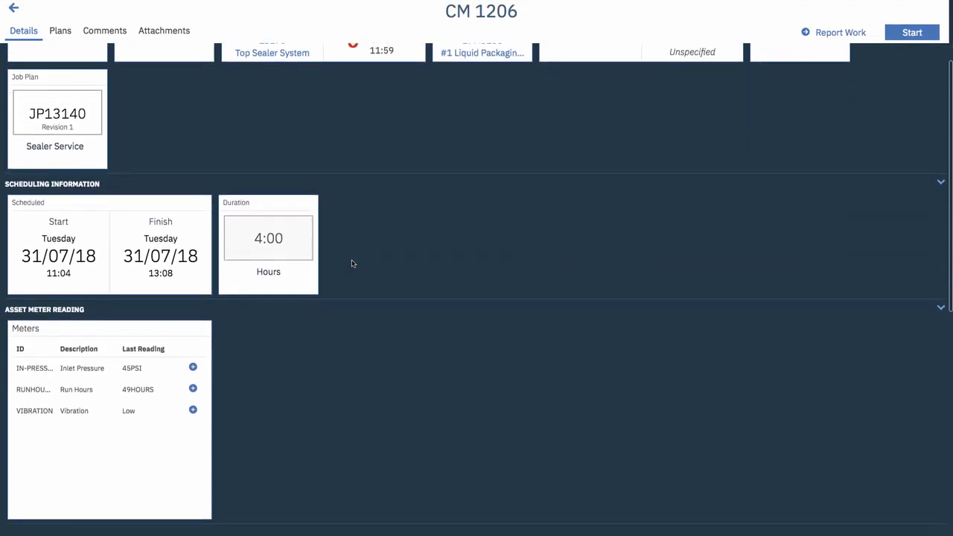
scroll(353, 264, "down", 5)
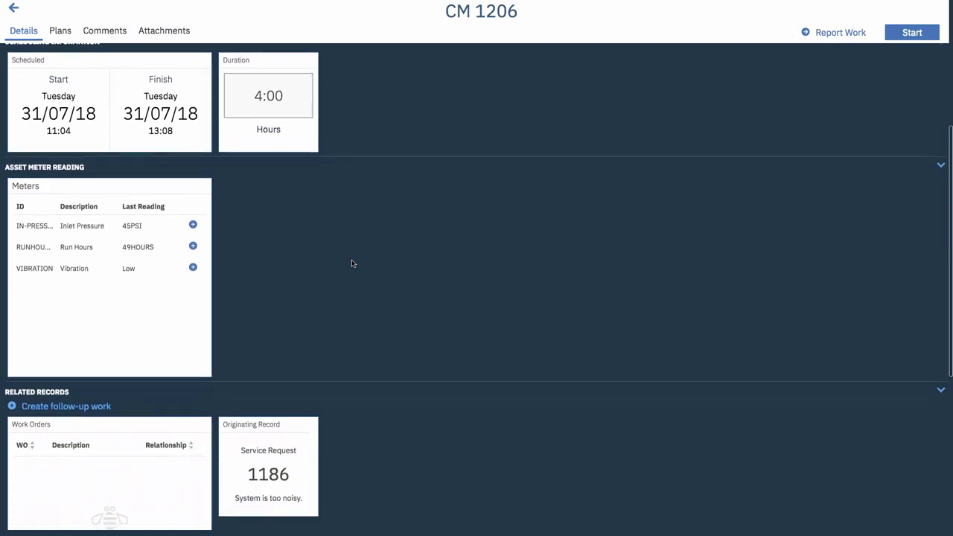
scroll(353, 264, "down", 5)
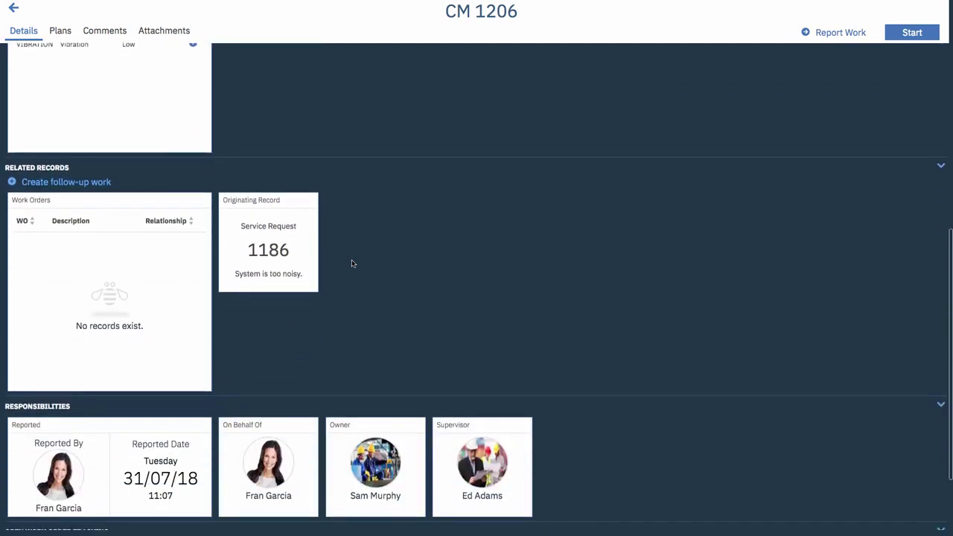
scroll(352, 263, "down", 2)
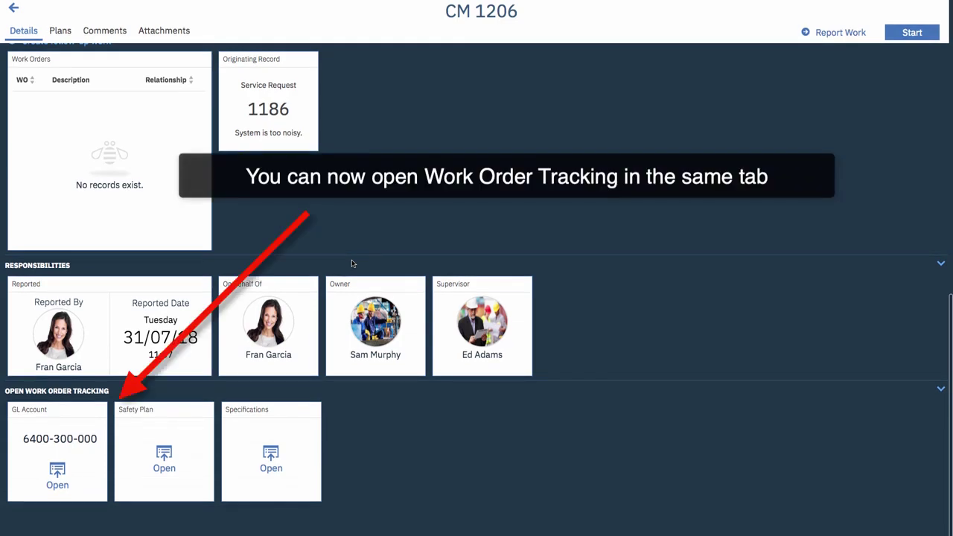
left_click(162, 455)
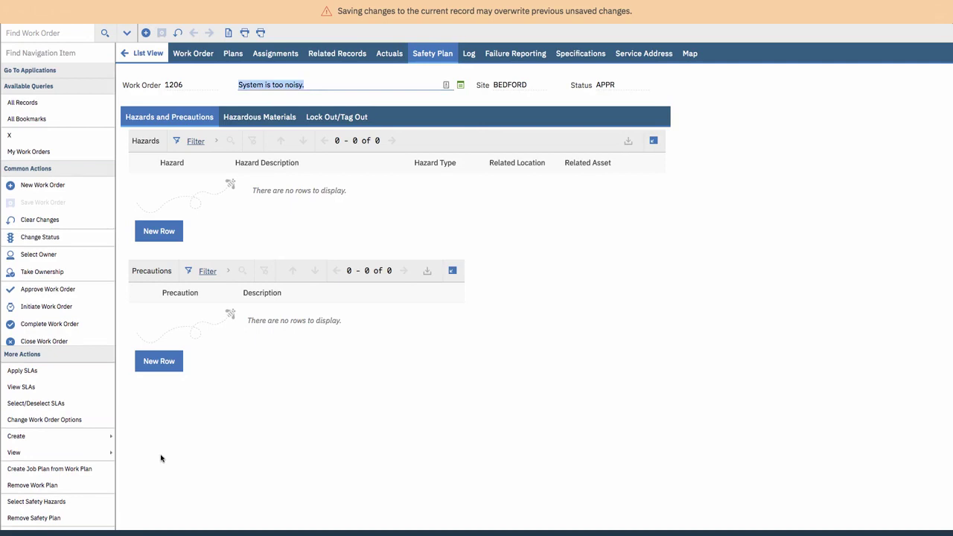
left_click(328, 427)
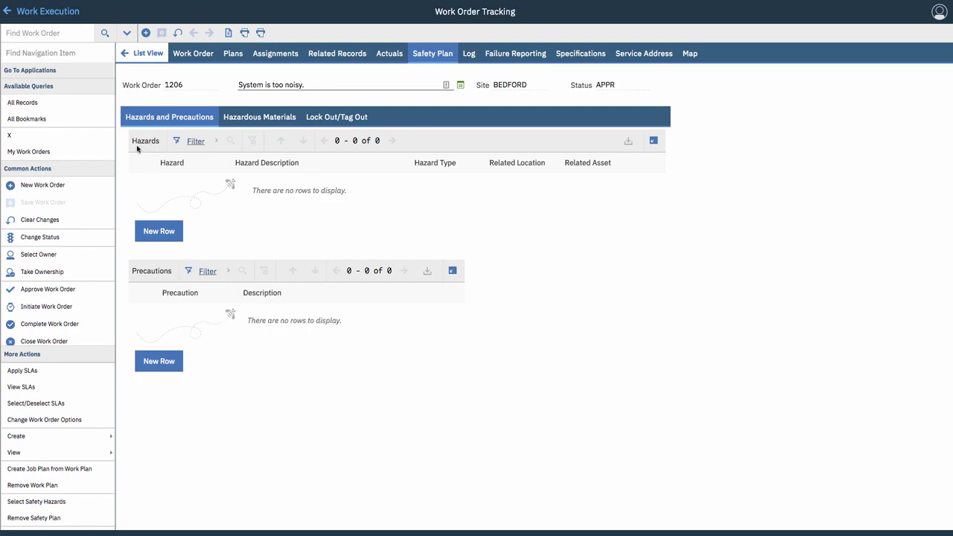
left_click(60, 11)
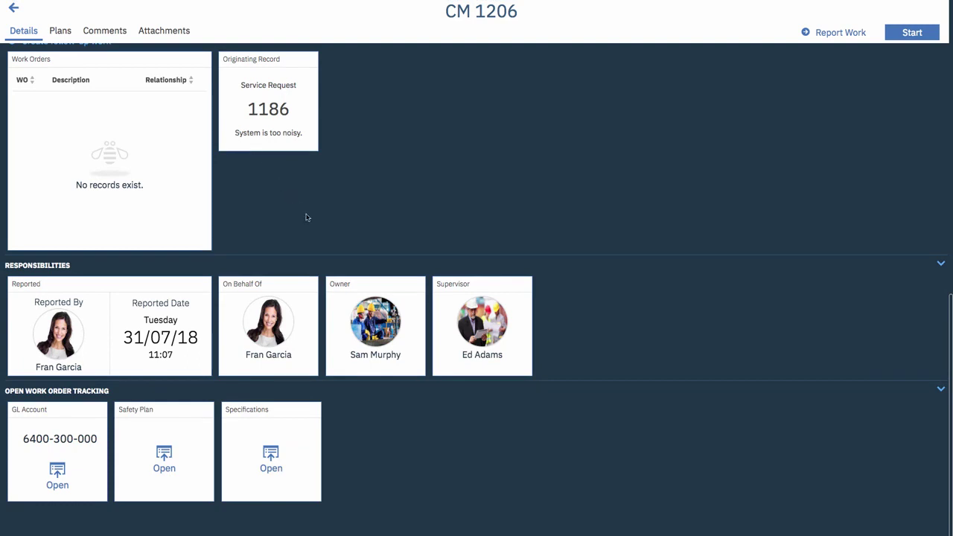
- Save a new Inlet Pressure meter reading of 2.00 PSI
scroll(305, 218, "up", 5)
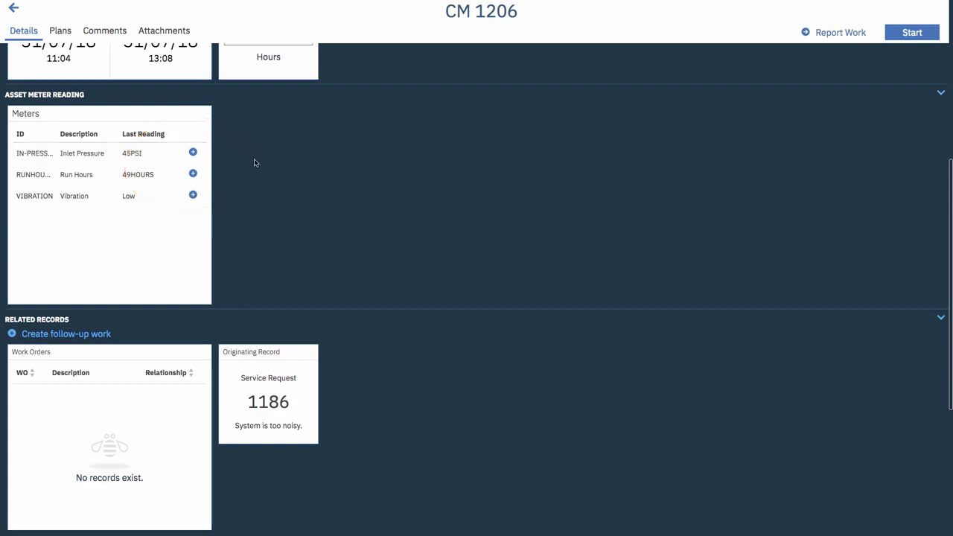
left_click(192, 152)
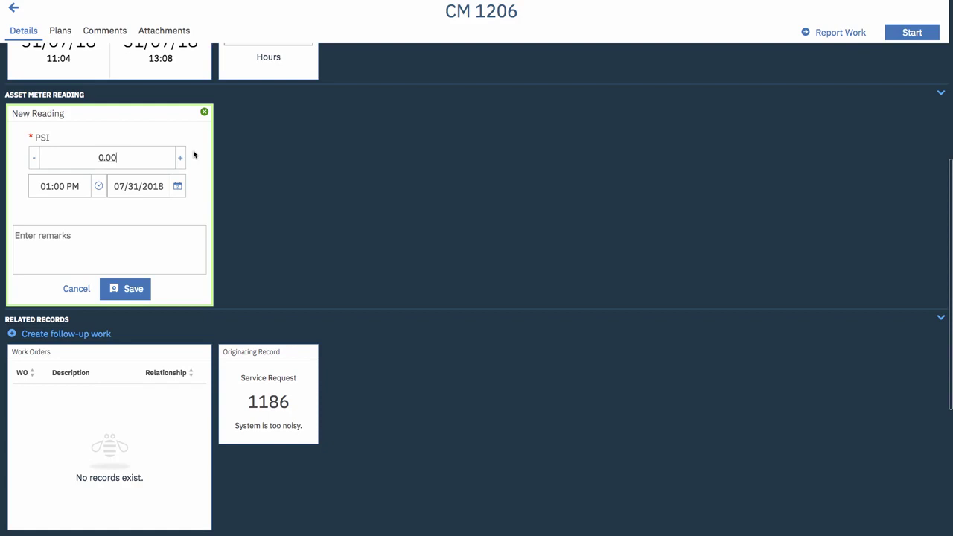
left_click(181, 157)
left_click(181, 157)
left_click(139, 290)
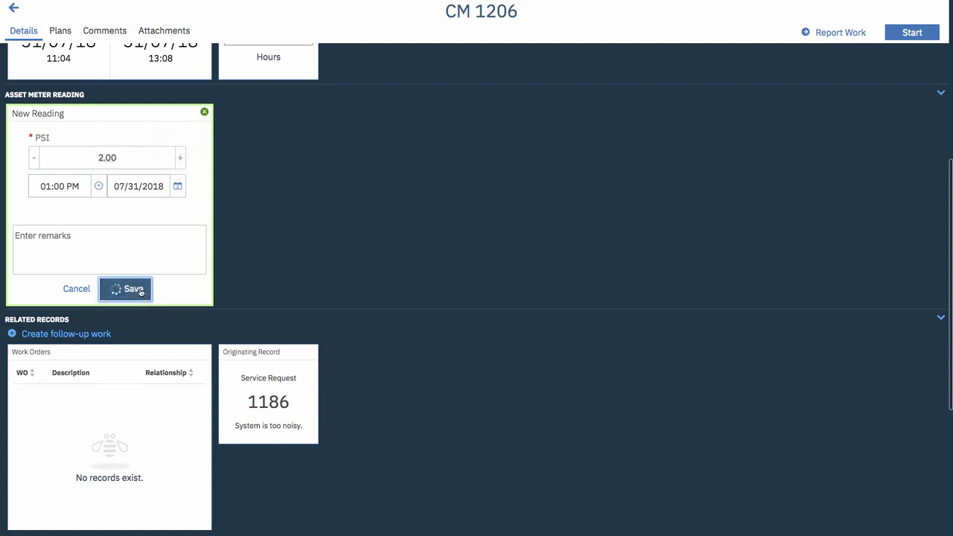
- Save a new Run Hours meter reading of 55 hours
left_click(193, 173)
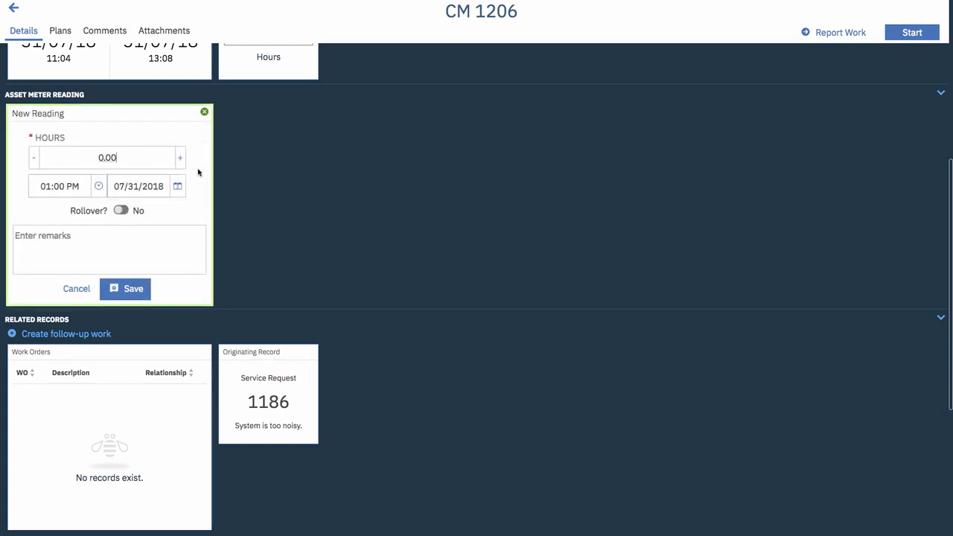
key("ctrl+a")
type("2")
type("55")
left_click(124, 290)
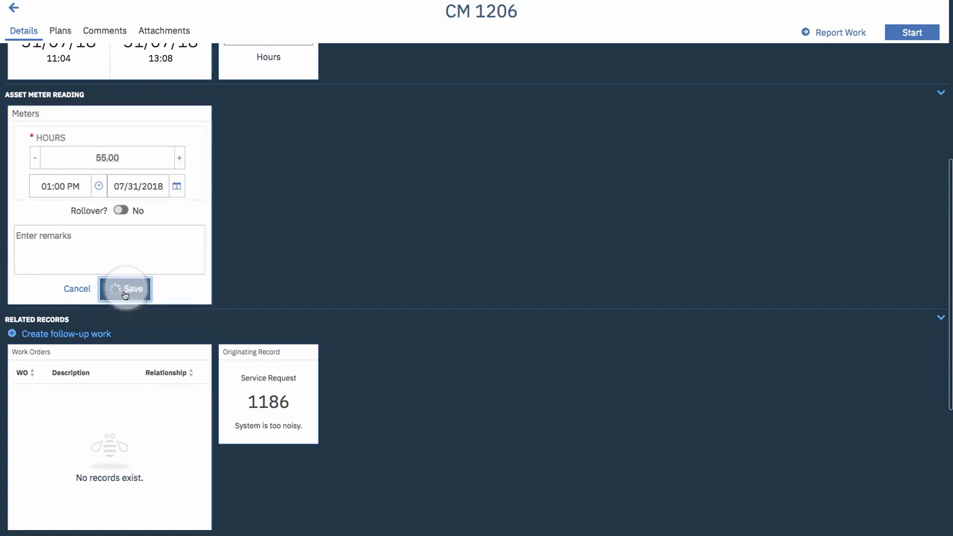
- Save a new Vibration meter reading of Medium
left_click(193, 195)
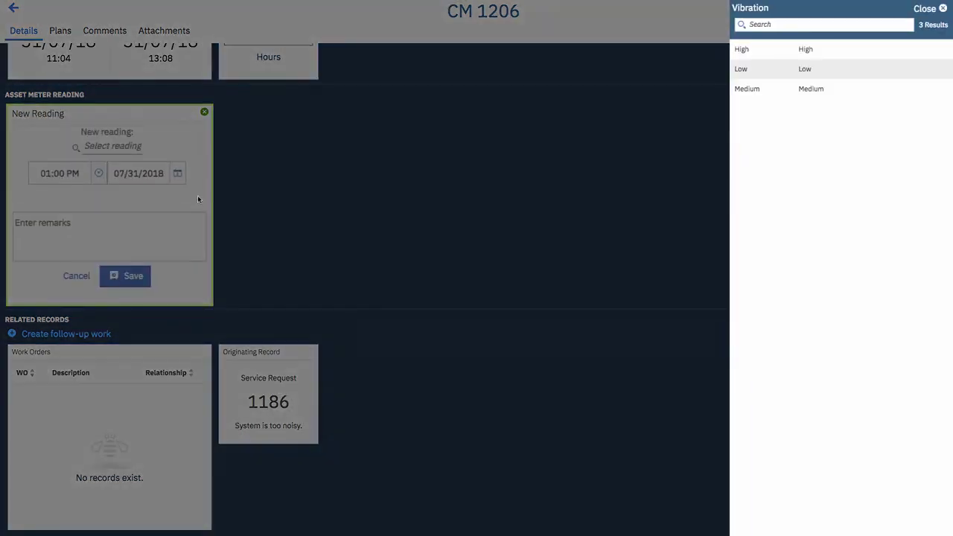
left_click(764, 89)
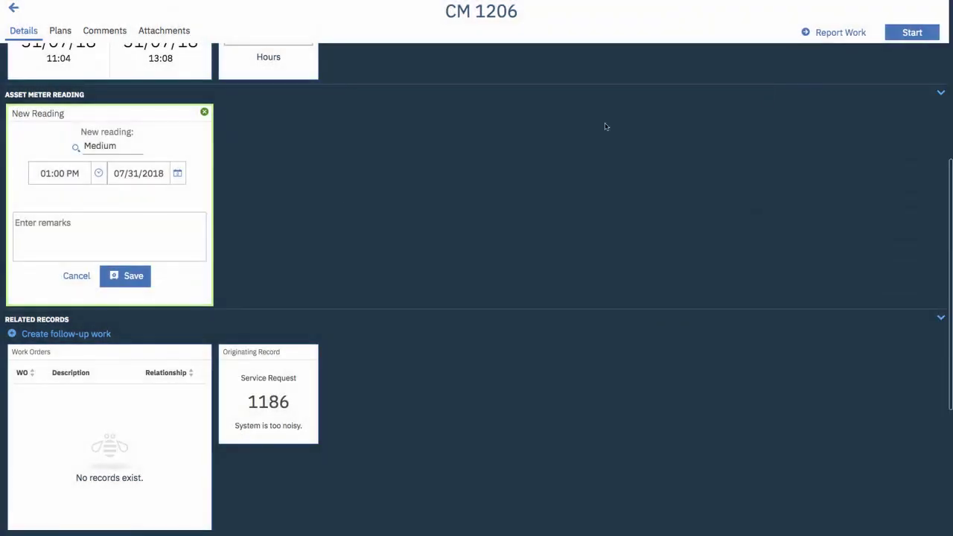
left_click(131, 276)
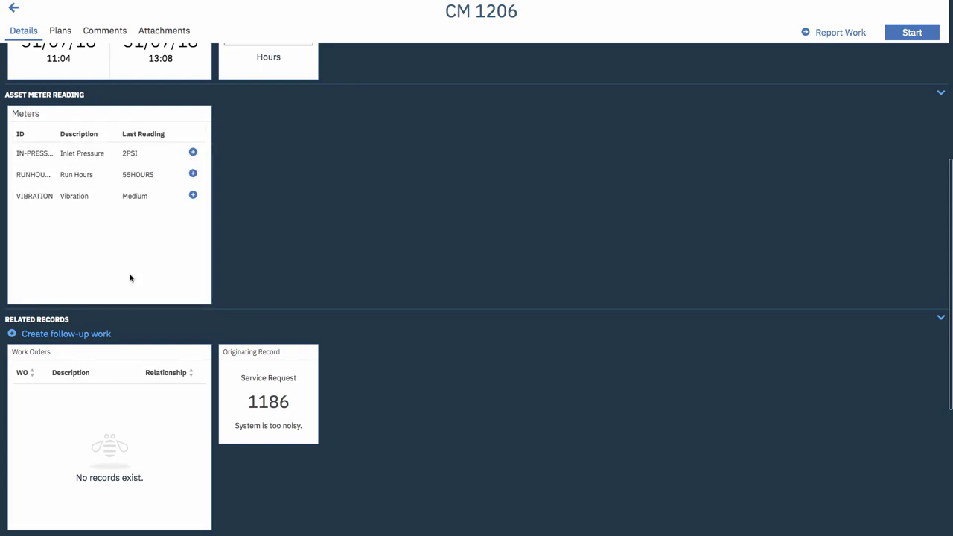
scroll(130, 278, "up", 1)
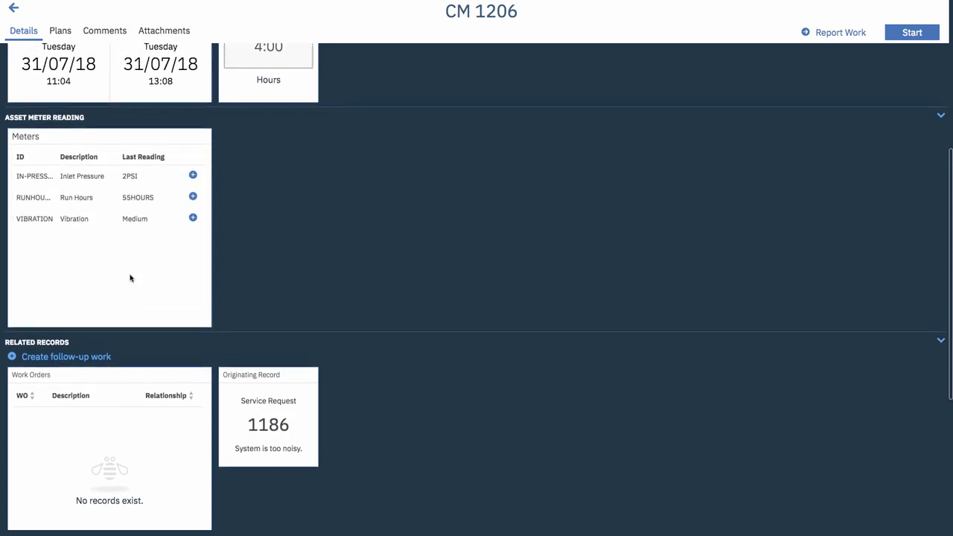
scroll(130, 278, "up", 3)
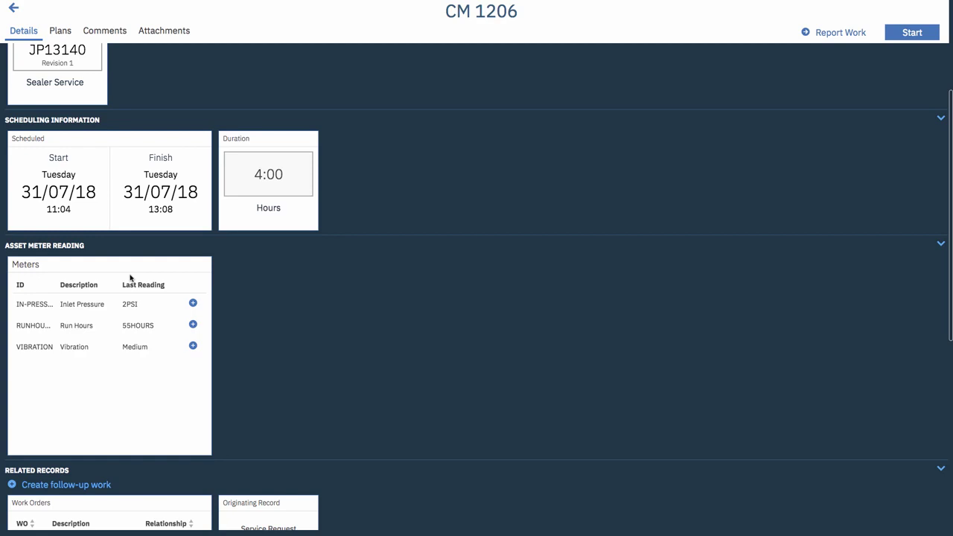
scroll(129, 278, "up", 3)
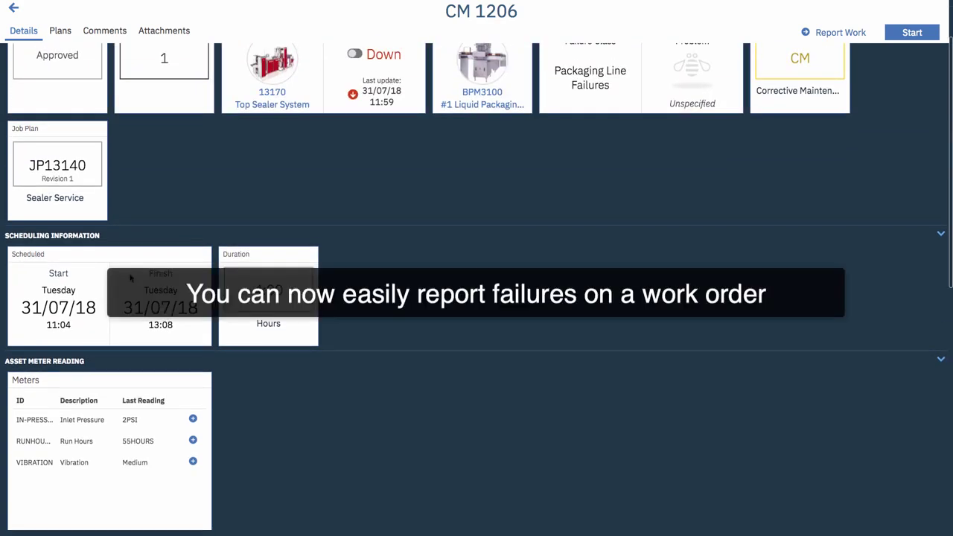
scroll(129, 278, "up", 3)
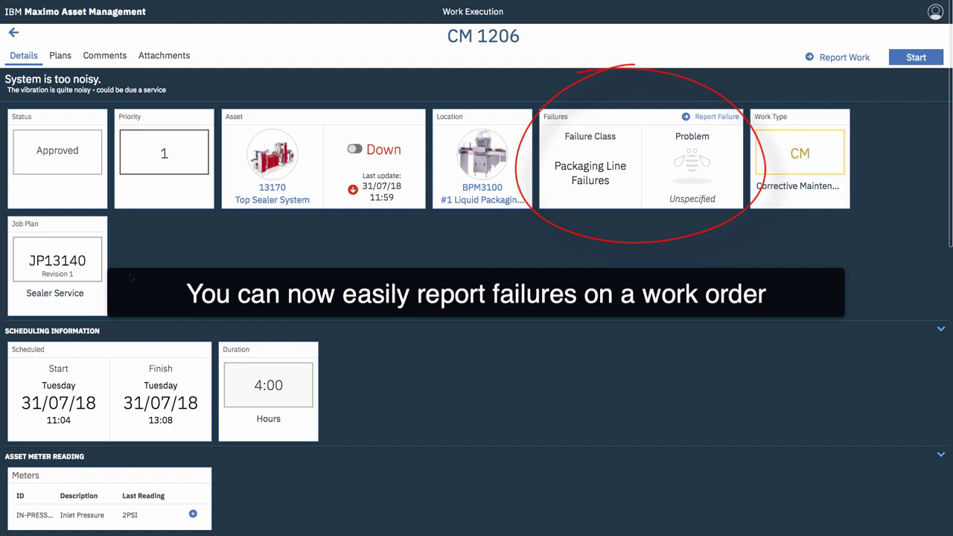
- Report the failure: Lubrication and Electrical Systems, caused by Premature Wear of Drive Chain, remedy LOWLUB
left_click(711, 118)
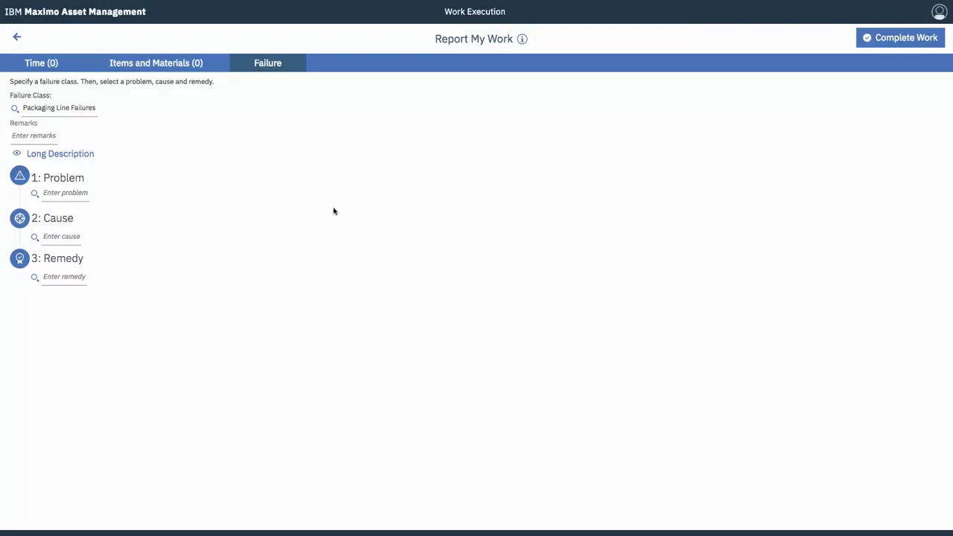
left_click(35, 191)
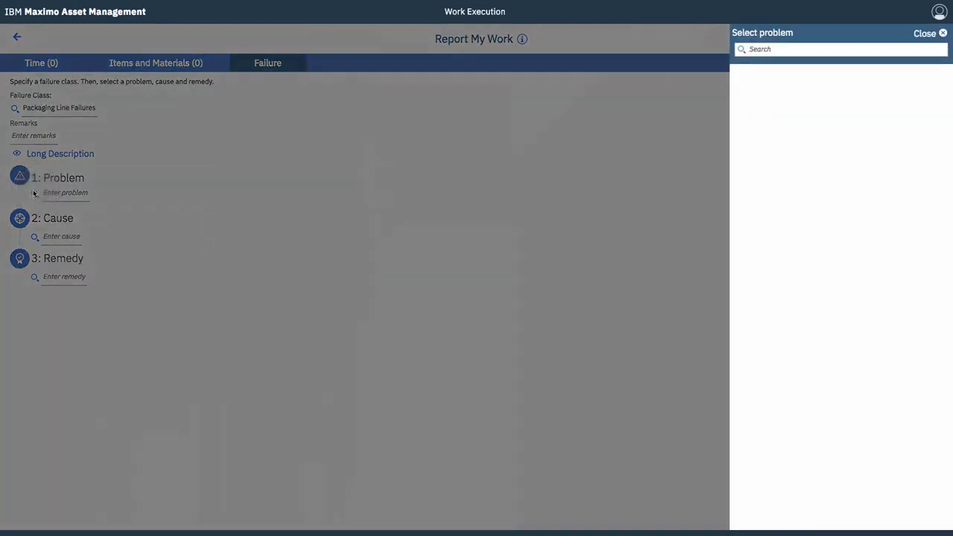
left_click(778, 95)
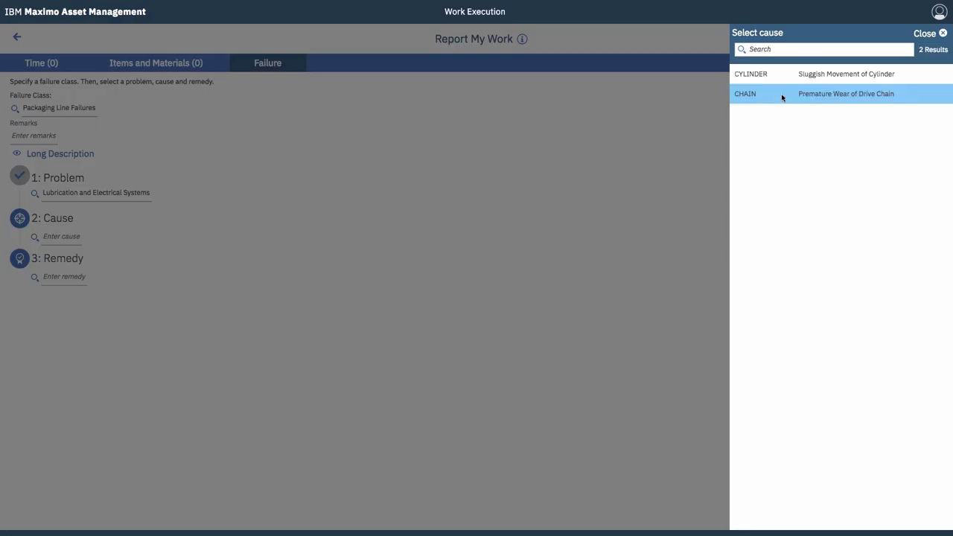
left_click(781, 97)
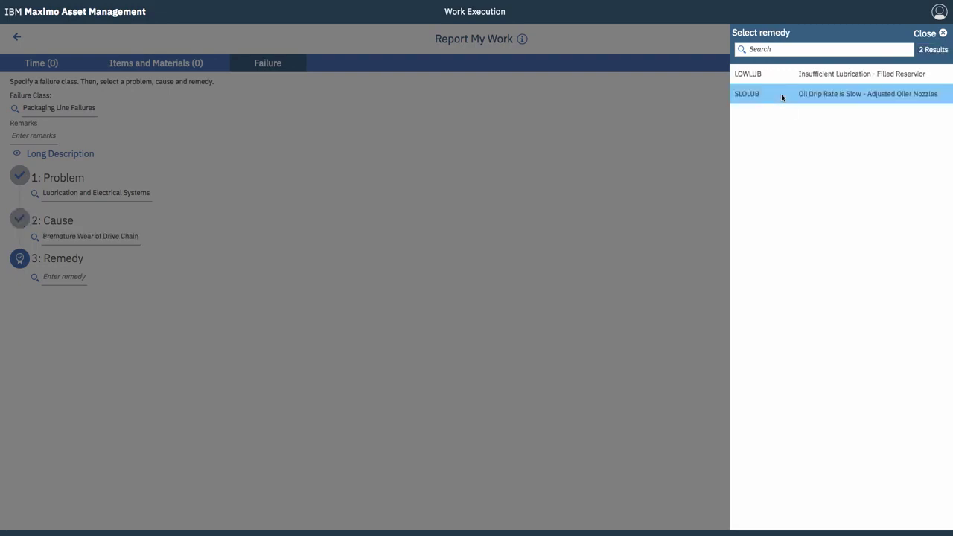
left_click(783, 74)
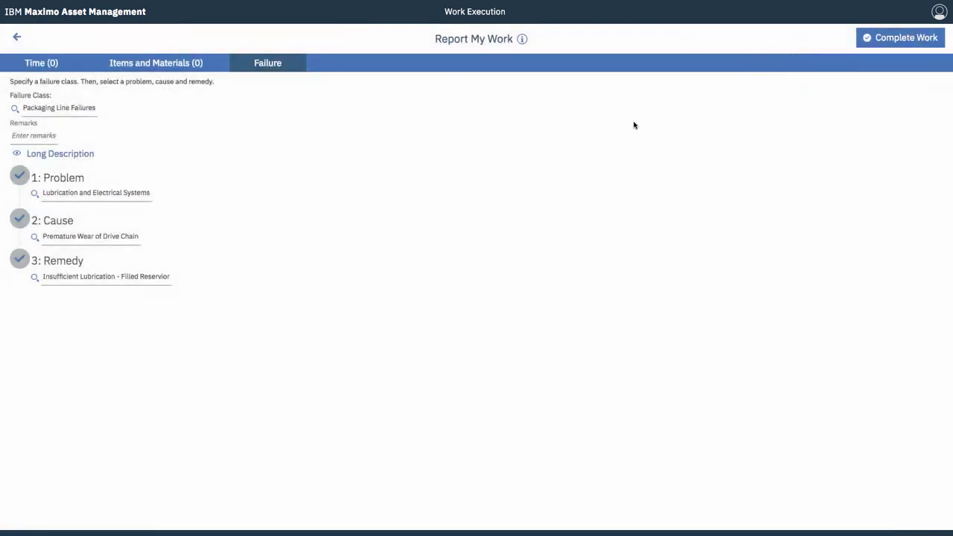
left_click(17, 37)
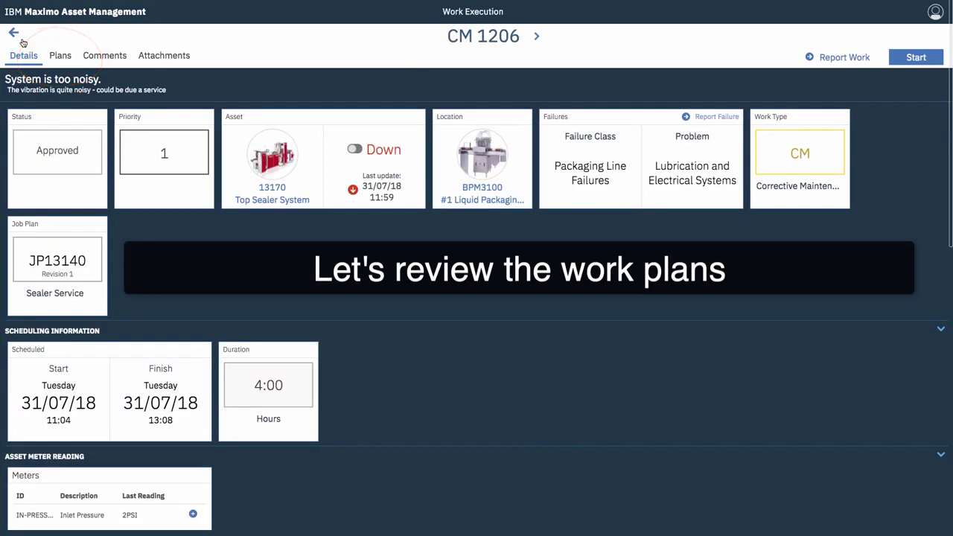
- Complete task 10, Inspect on/off and limit switches, and review the planned Items and Materials
left_click(61, 56)
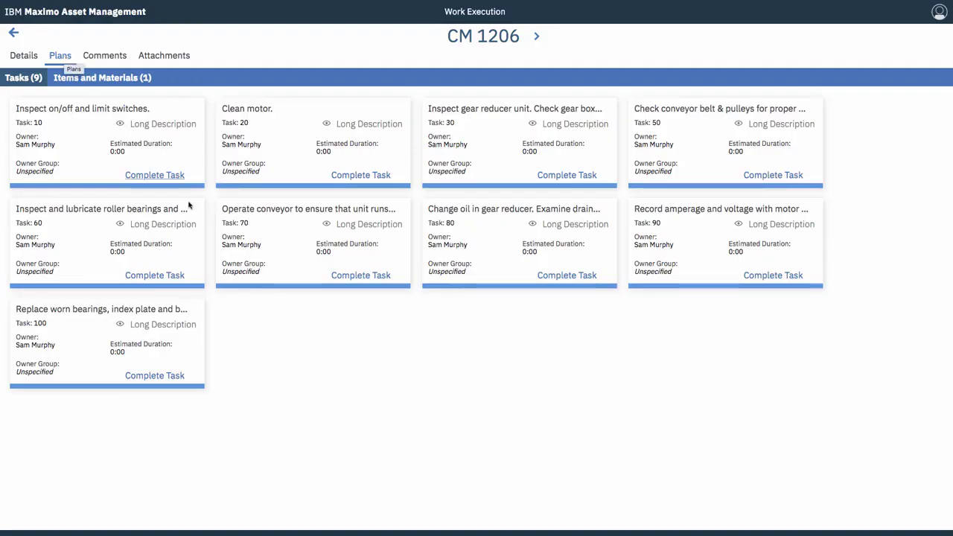
left_click(154, 178)
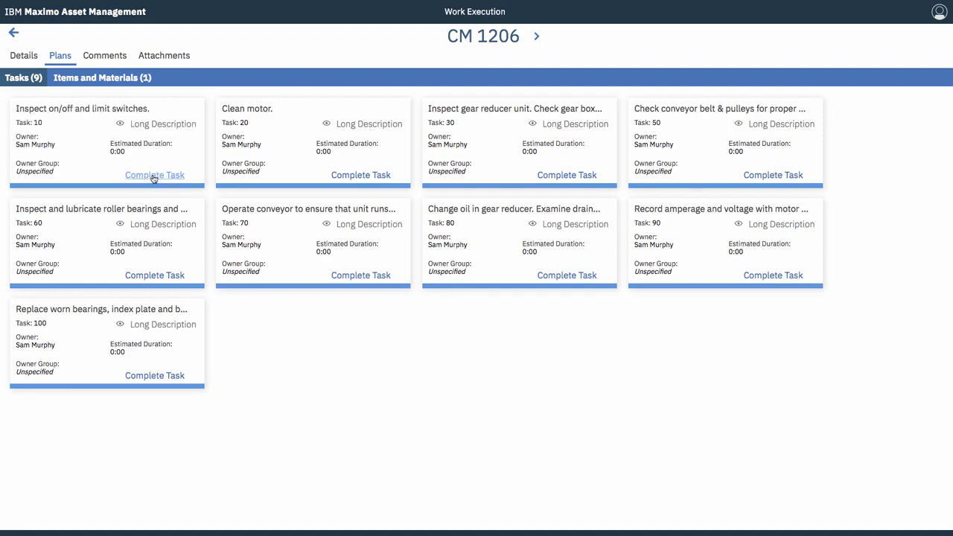
left_click(96, 79)
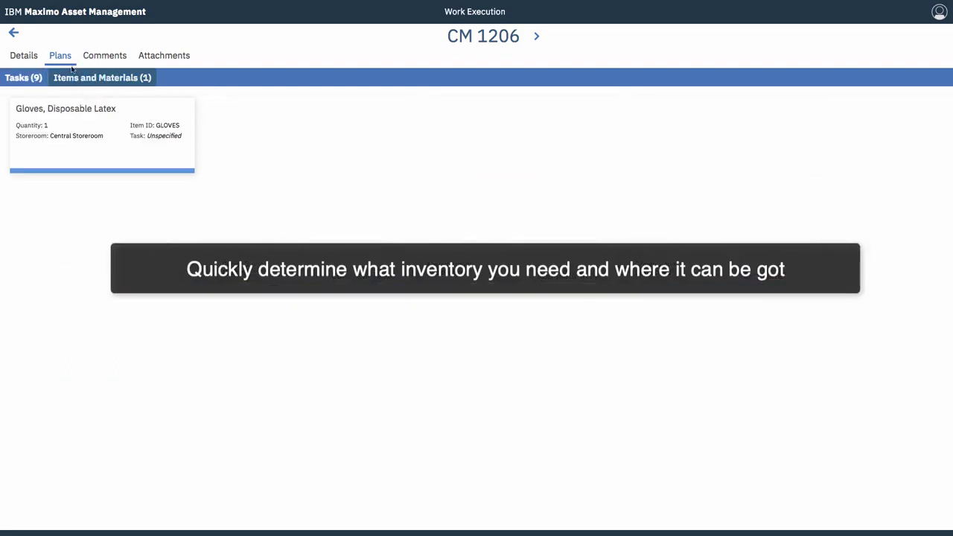
- Post the reply comment "Sure thing!" on CM 1206's Comments page
left_click(90, 57)
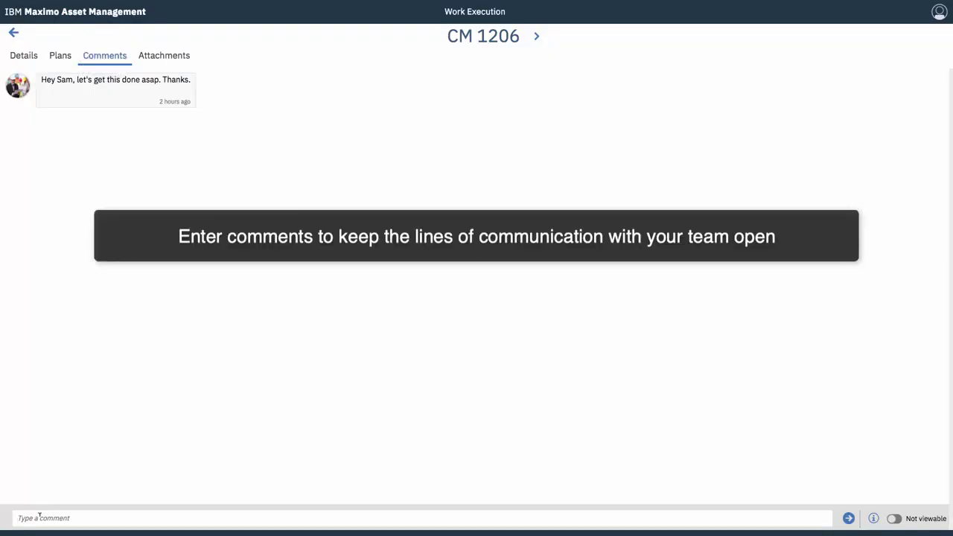
type("Sure thing")
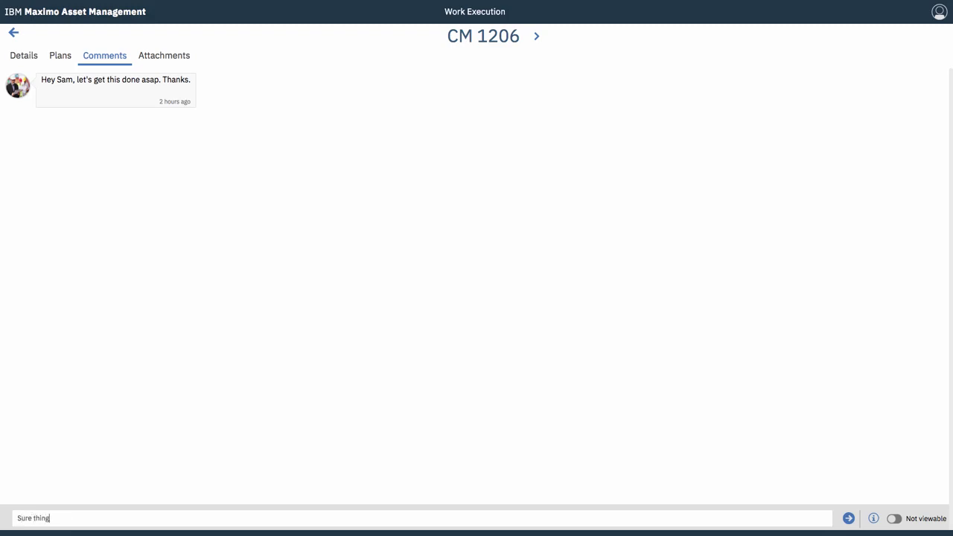
type("!")
key("Return")
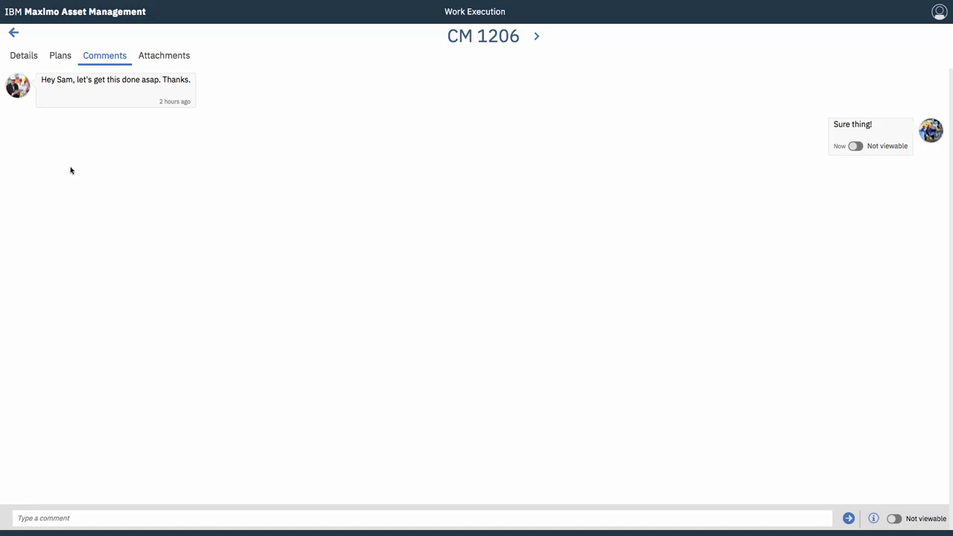
- Change CM 1206's status to In Progress and save it
left_click(29, 58)
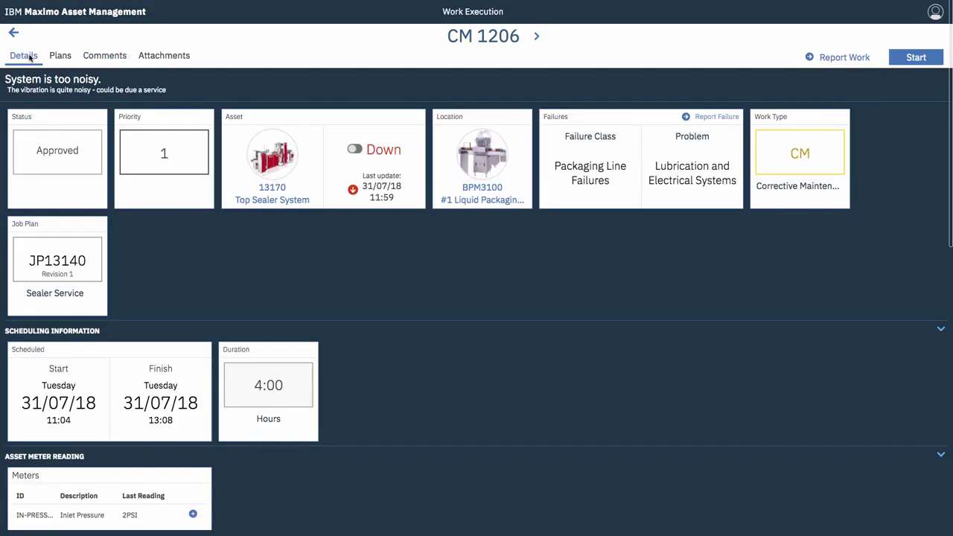
left_click(63, 131)
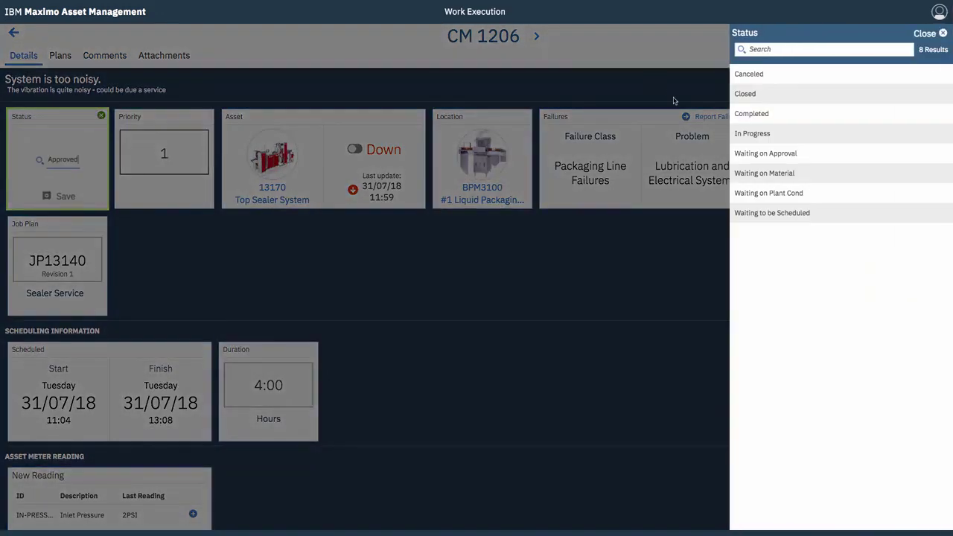
left_click(766, 135)
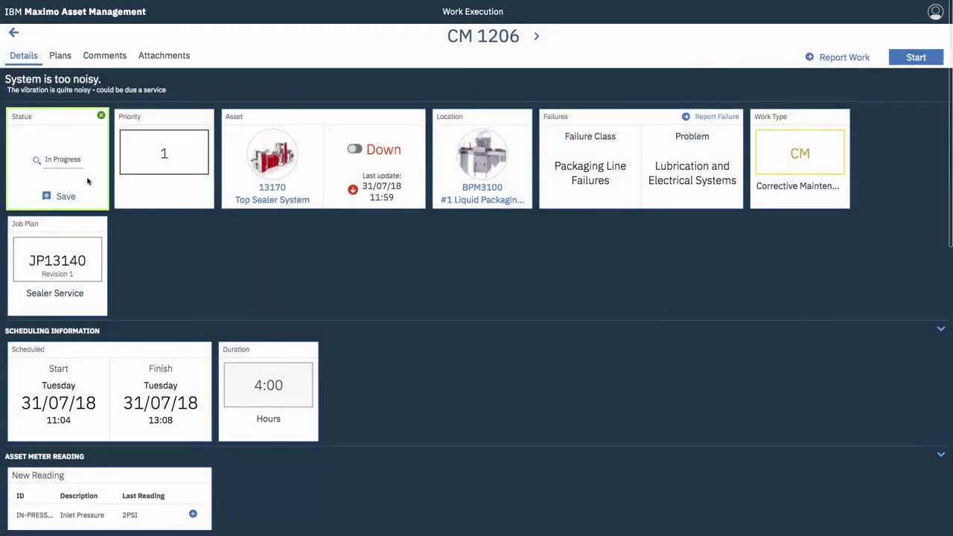
left_click(64, 195)
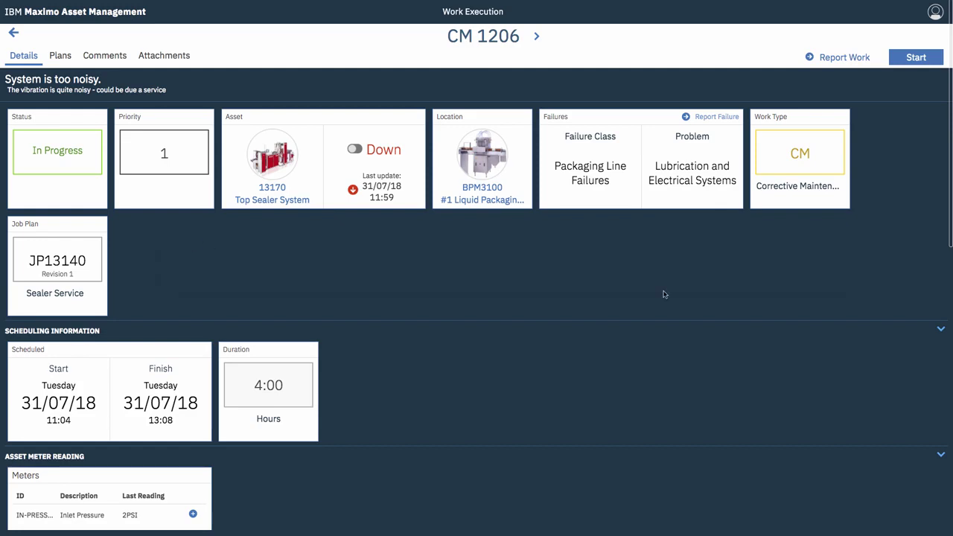
- Complete the assignment, logging 2 Mechanic hours, and add a manual 0:30 time entry
left_click(832, 59)
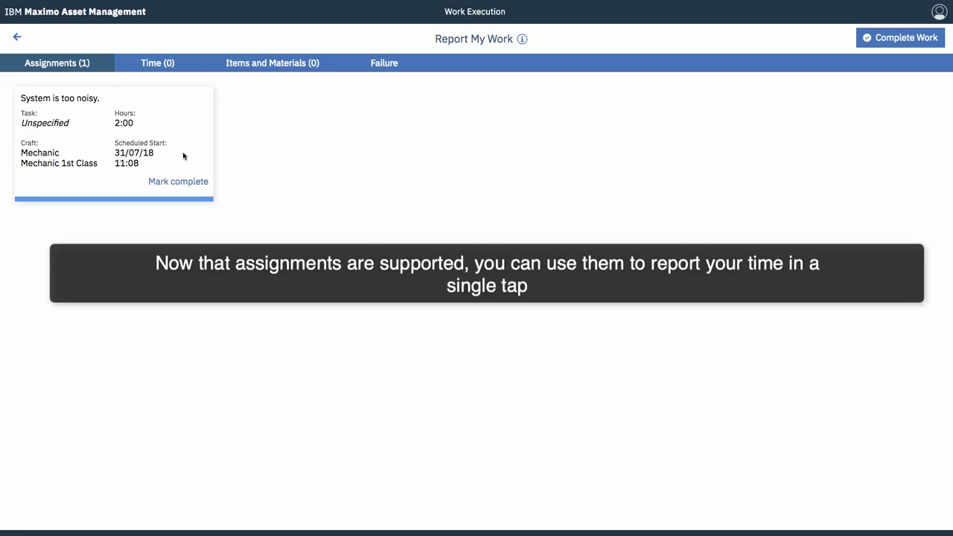
left_click(183, 182)
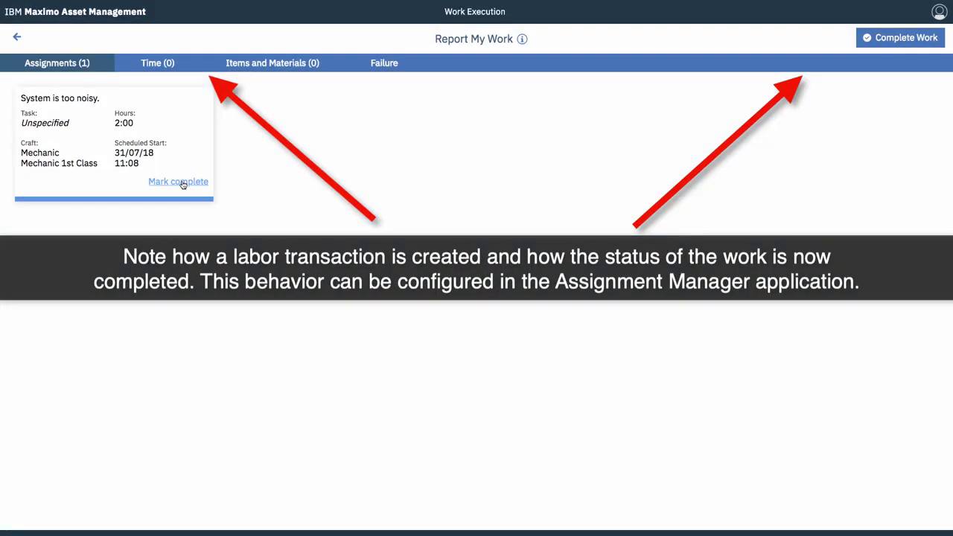
left_click(149, 63)
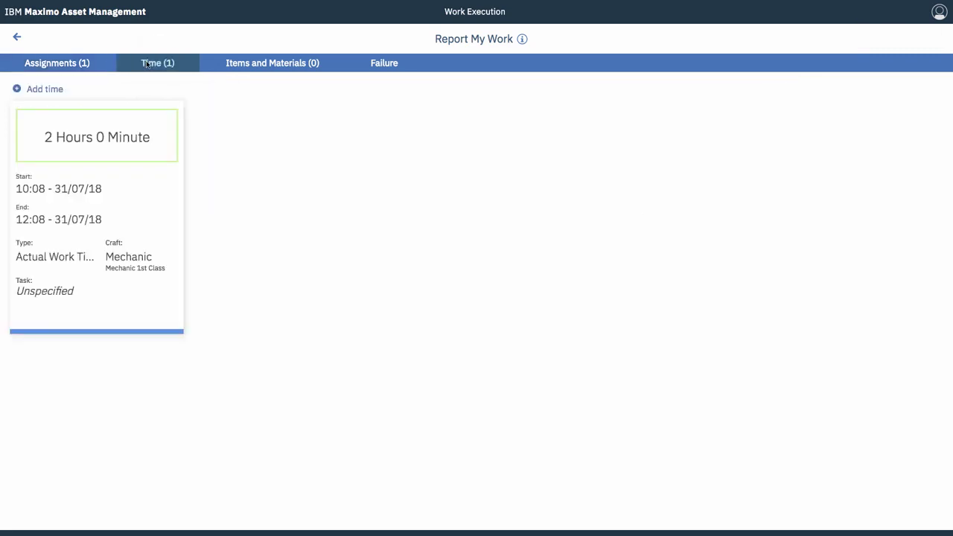
left_click(48, 93)
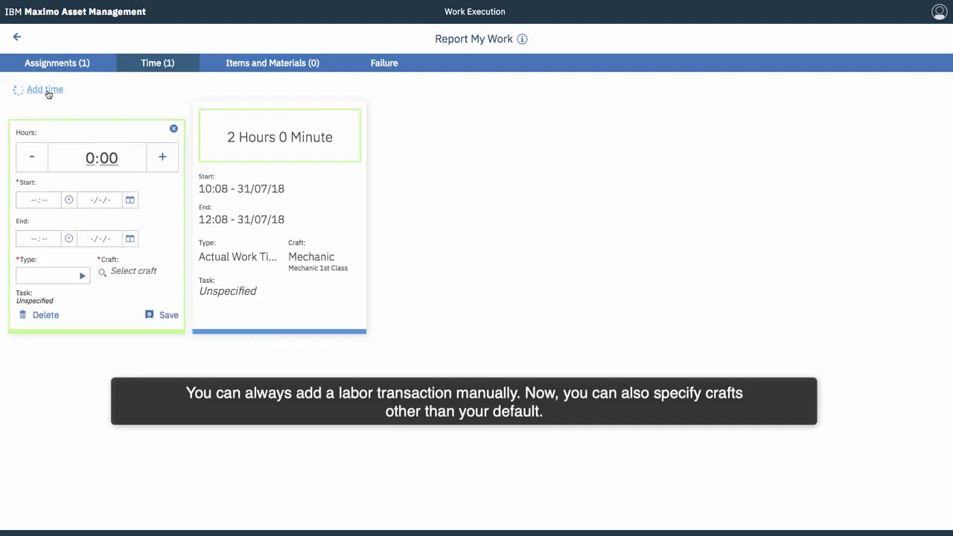
left_click(158, 139)
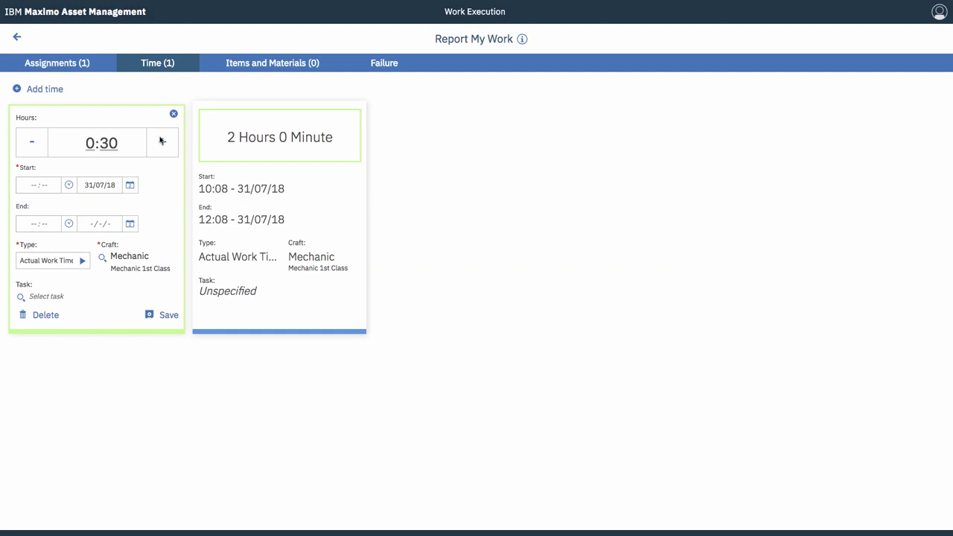
left_click(164, 318)
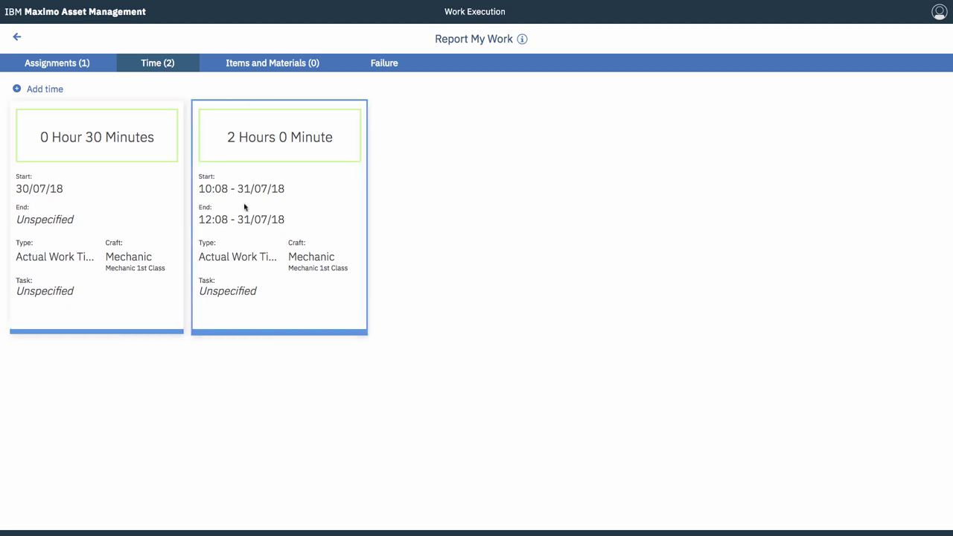
- Report the reserved Disposable Latex Gloves from storeroom bin A-5-1 and save
left_click(253, 66)
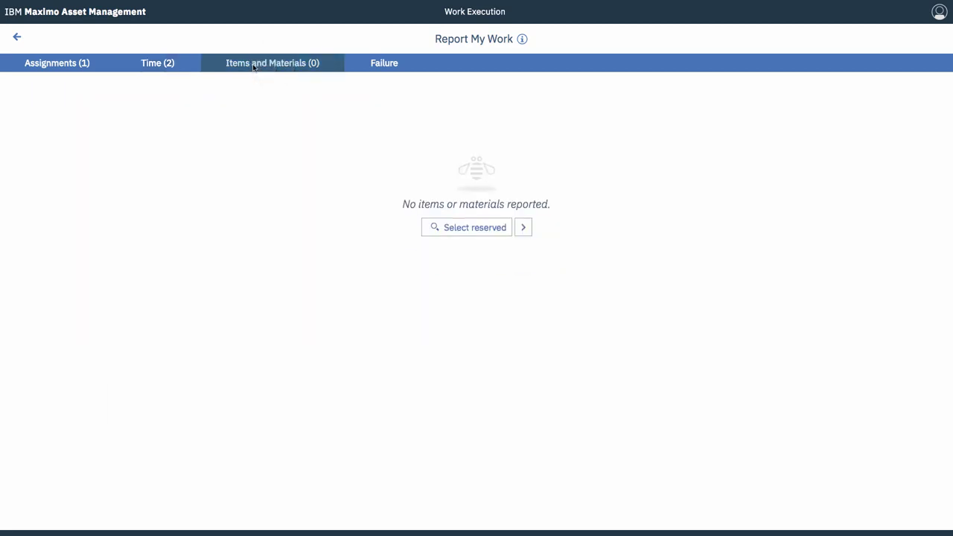
left_click(460, 228)
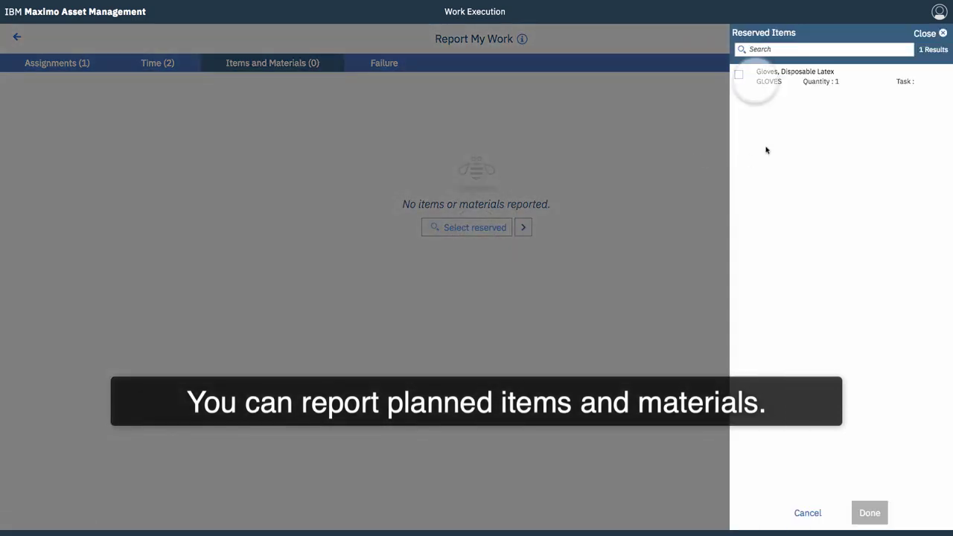
left_click(781, 78)
left_click(869, 512)
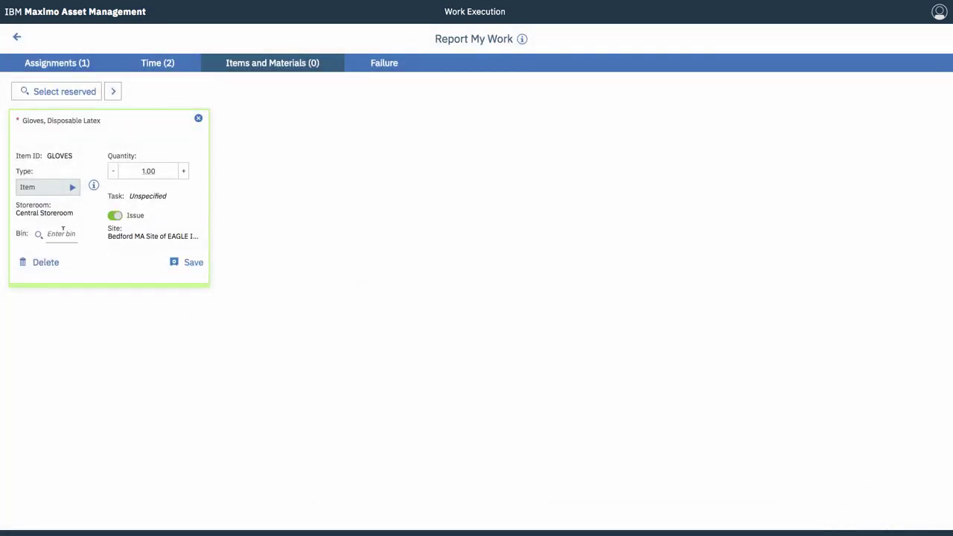
left_click(37, 236)
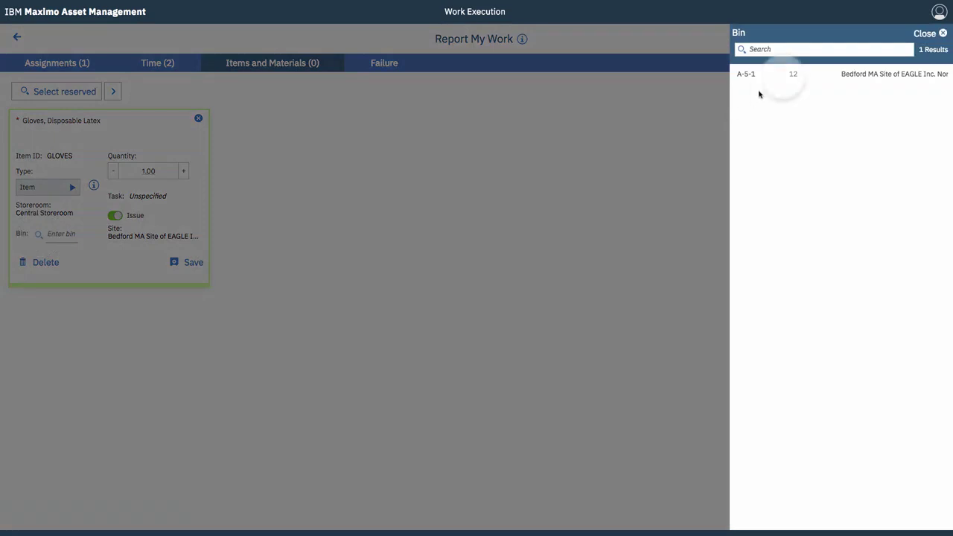
left_click(767, 75)
left_click(189, 265)
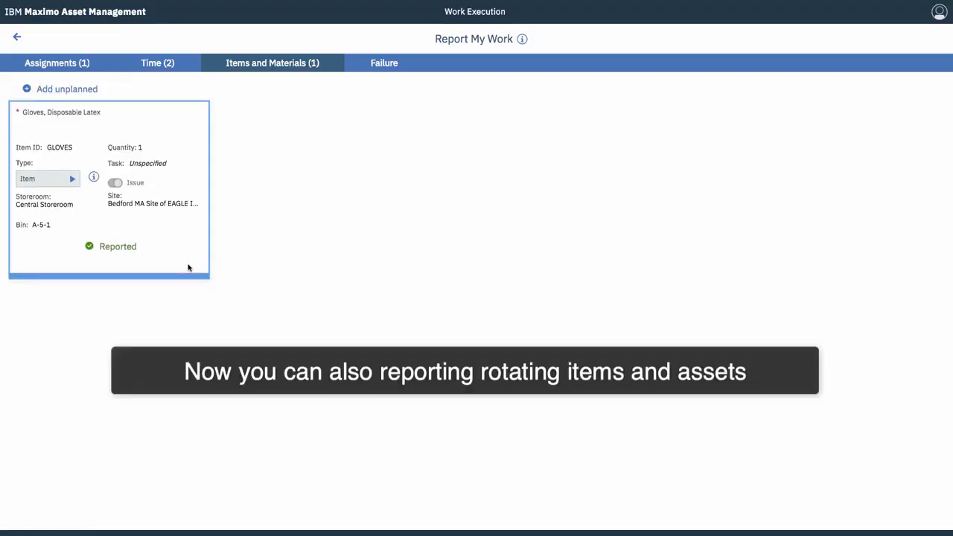
- Add an unplanned Centrifugal Pump 100 GPM item, delete it, and return to CM 1206's details
left_click(76, 93)
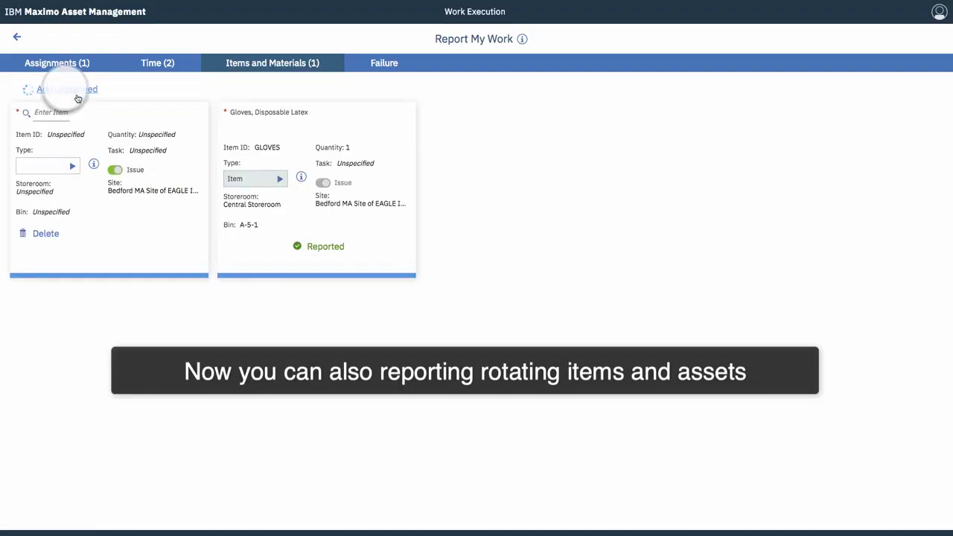
left_click(27, 115)
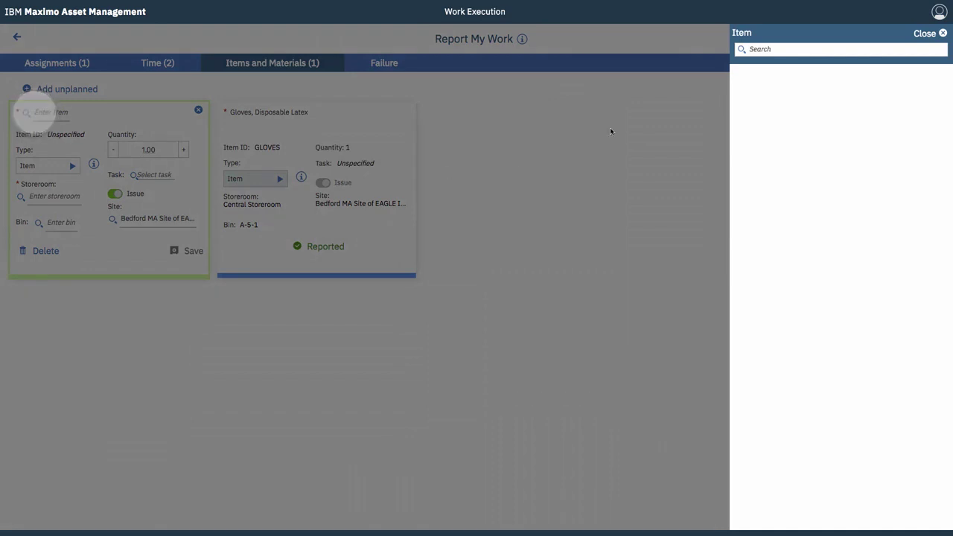
left_click(797, 48)
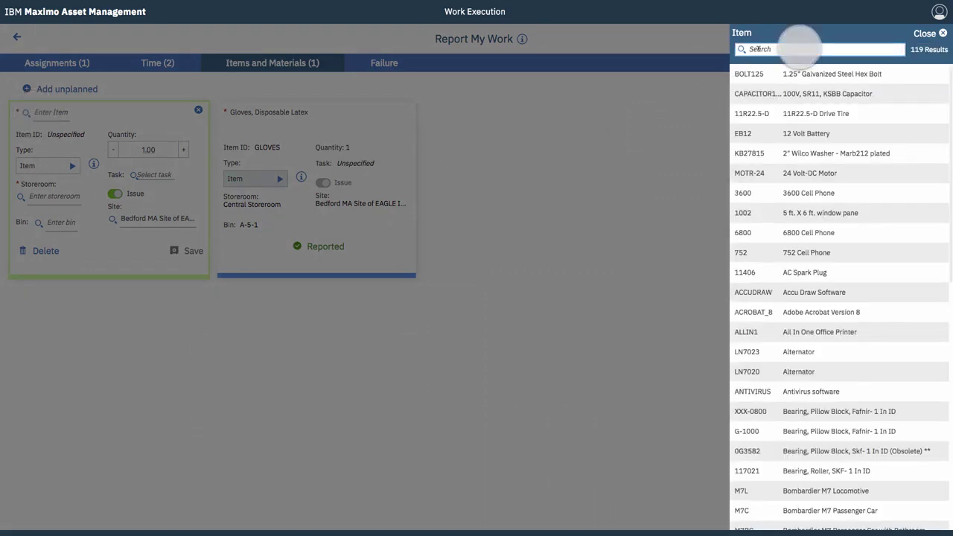
type("Bump")
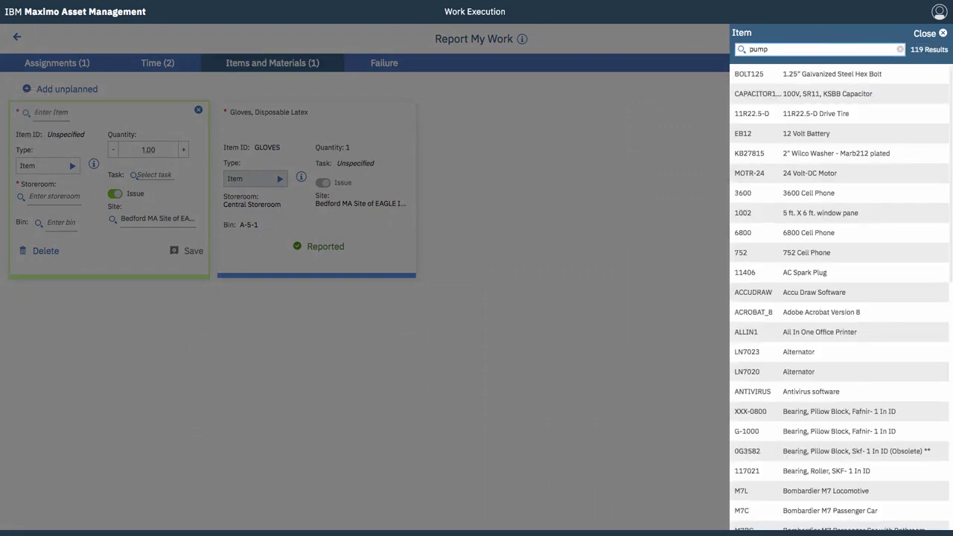
left_click(761, 74)
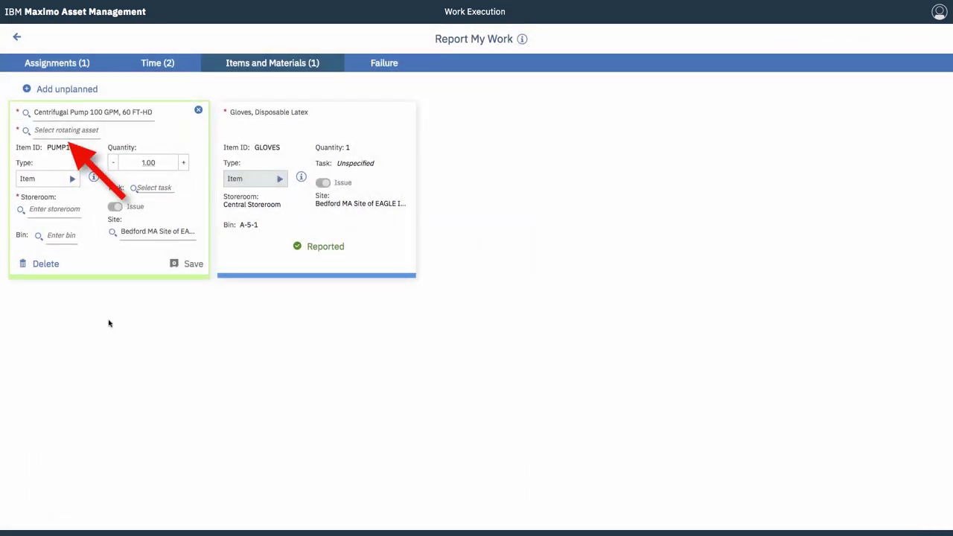
left_click(47, 267)
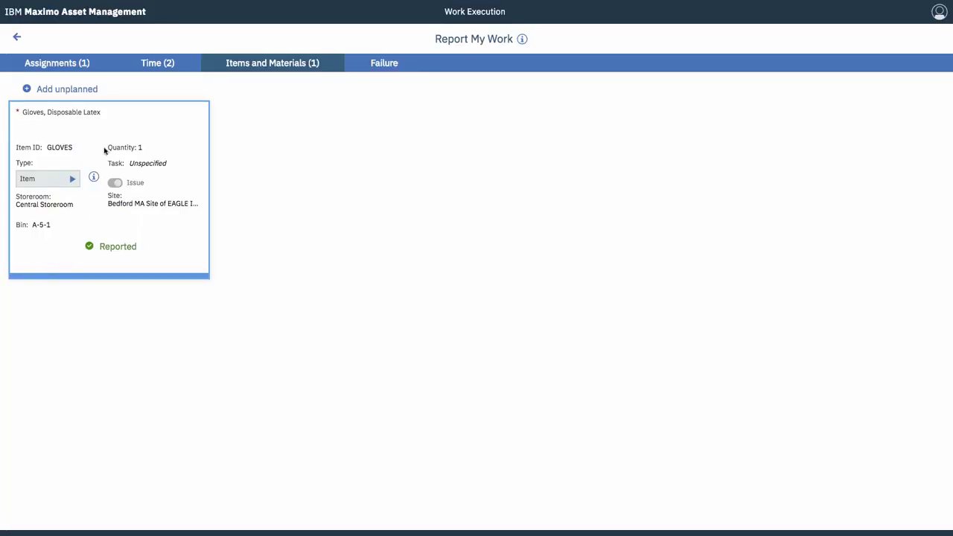
left_click(17, 39)
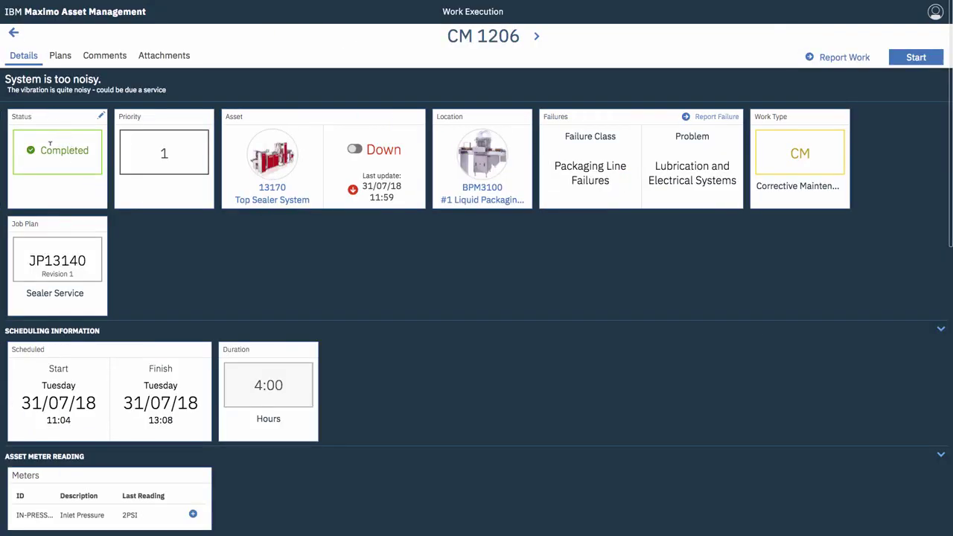
- Return to the Work Supervision board, where CM 1206 now appears under Close Work
left_click(13, 32)
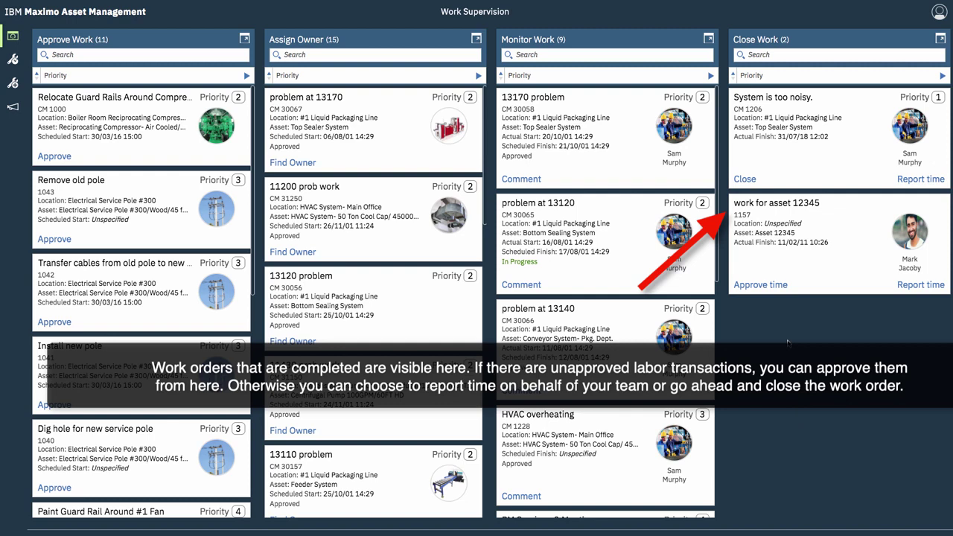
- Approve the 4:00-hour Electrician labor entry on work order 1157, then return to the board
left_click(772, 286)
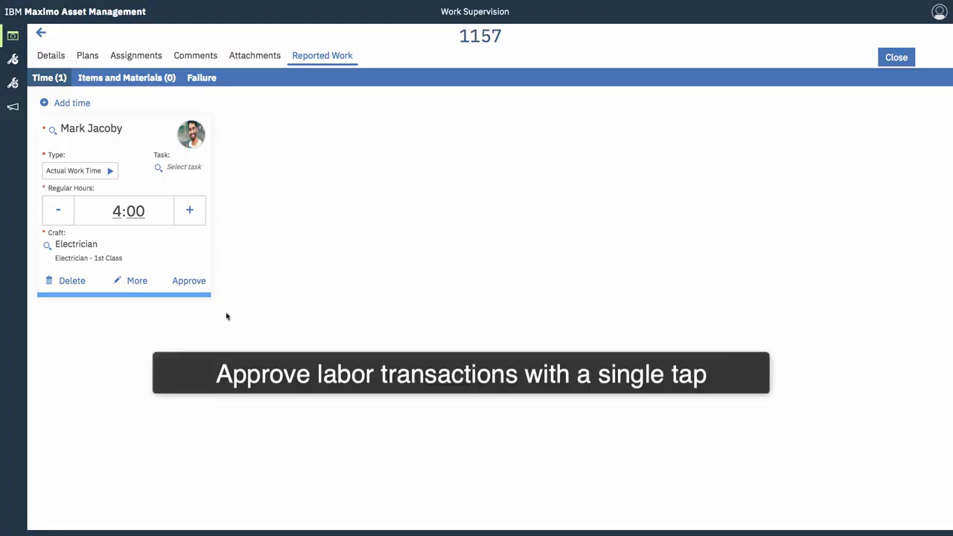
left_click(138, 282)
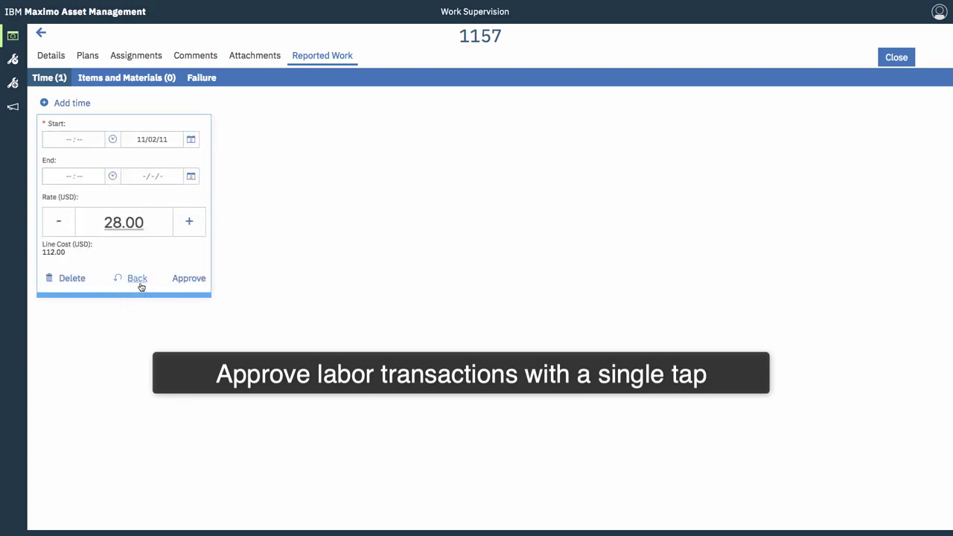
left_click(138, 280)
left_click(191, 283)
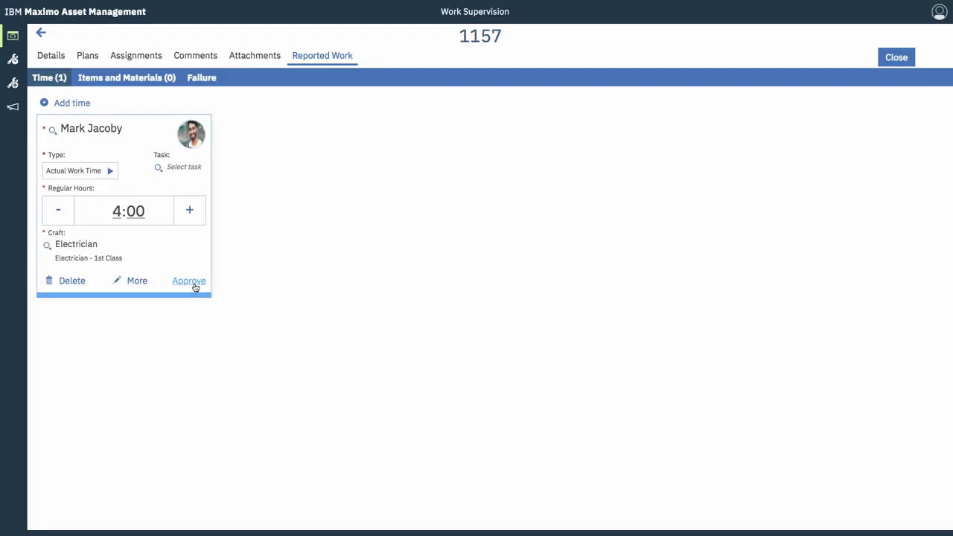
left_click(43, 34)
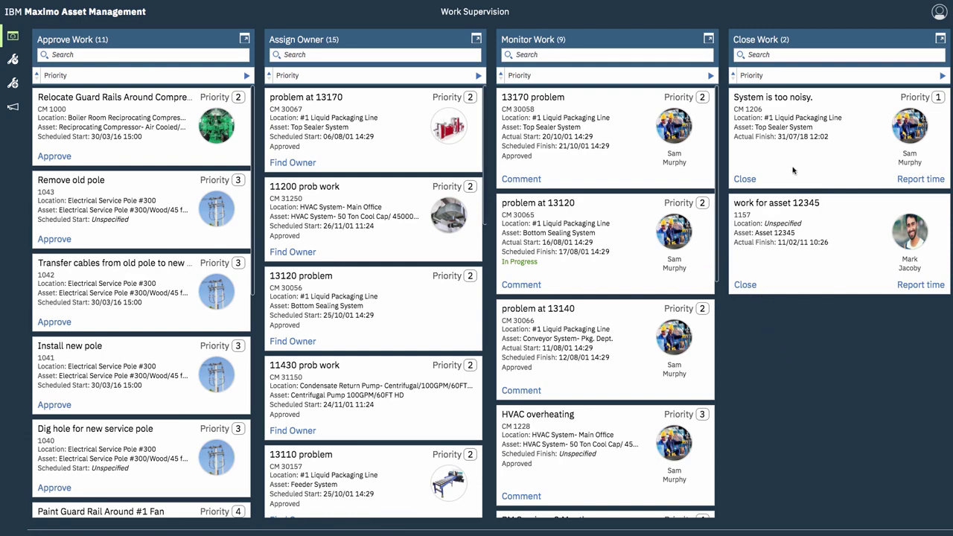
- Review CM 1206's reported work, discard a blank labor entry, and close the work order
left_click(841, 149)
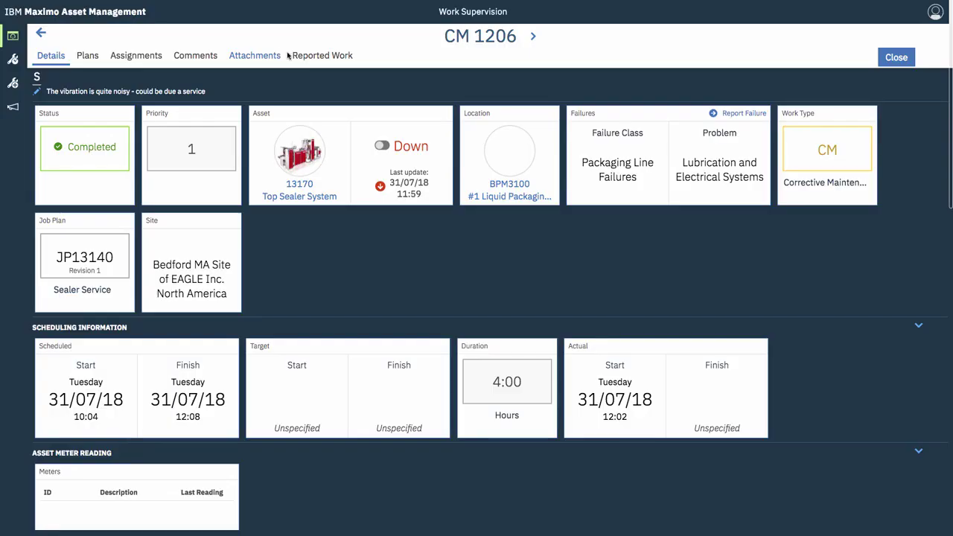
left_click(305, 57)
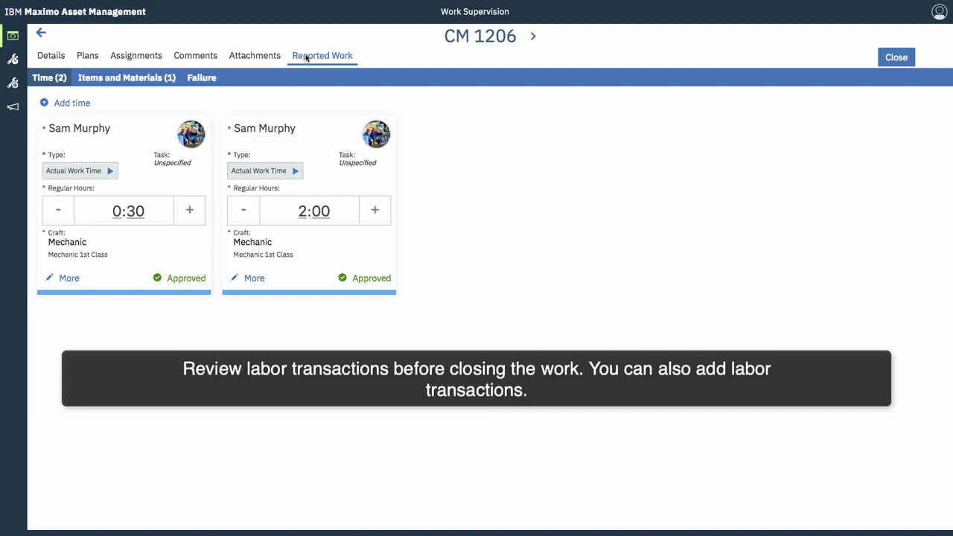
left_click(66, 106)
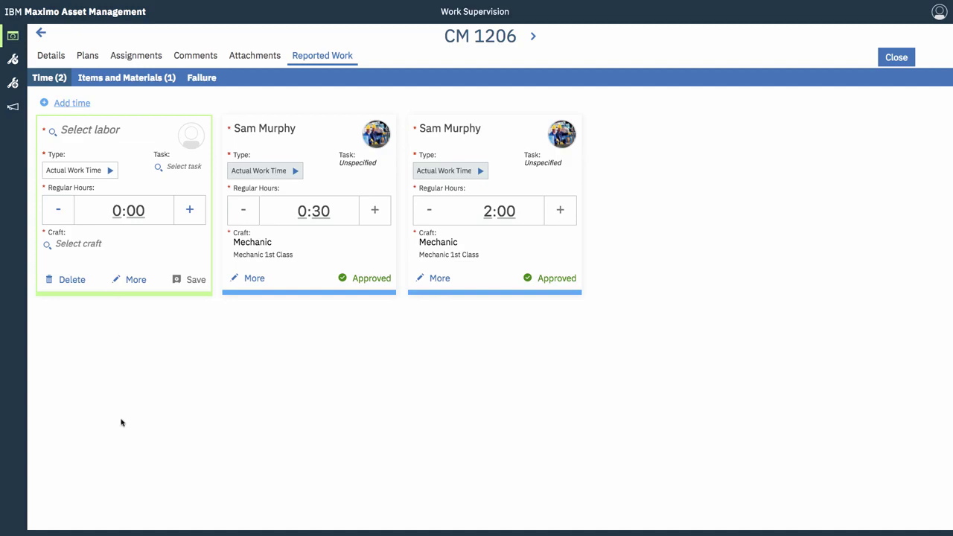
left_click(79, 284)
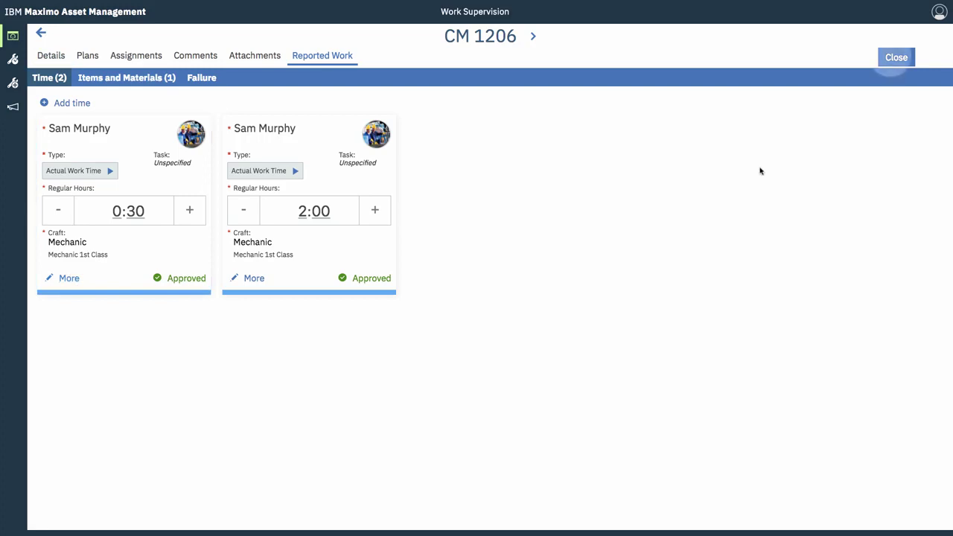
left_click(892, 57)
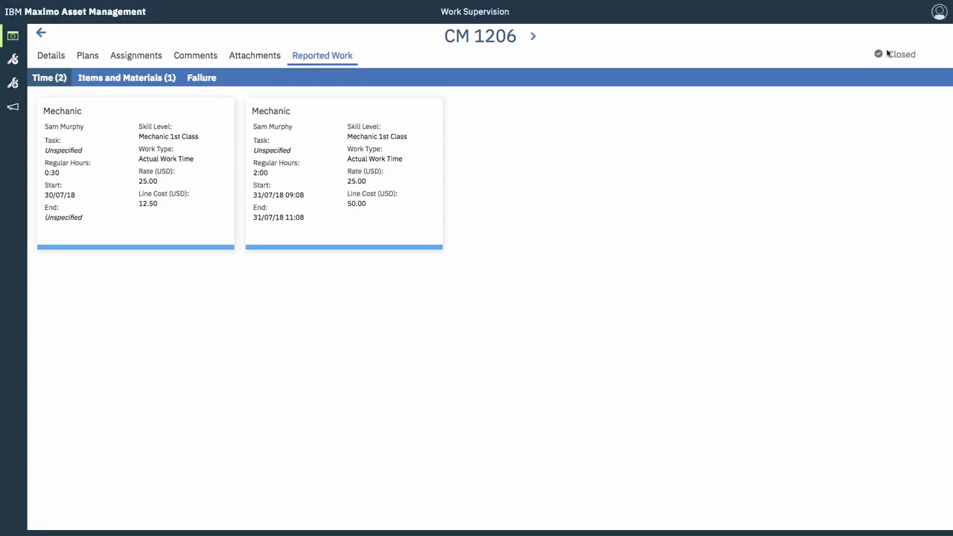
left_click(40, 32)
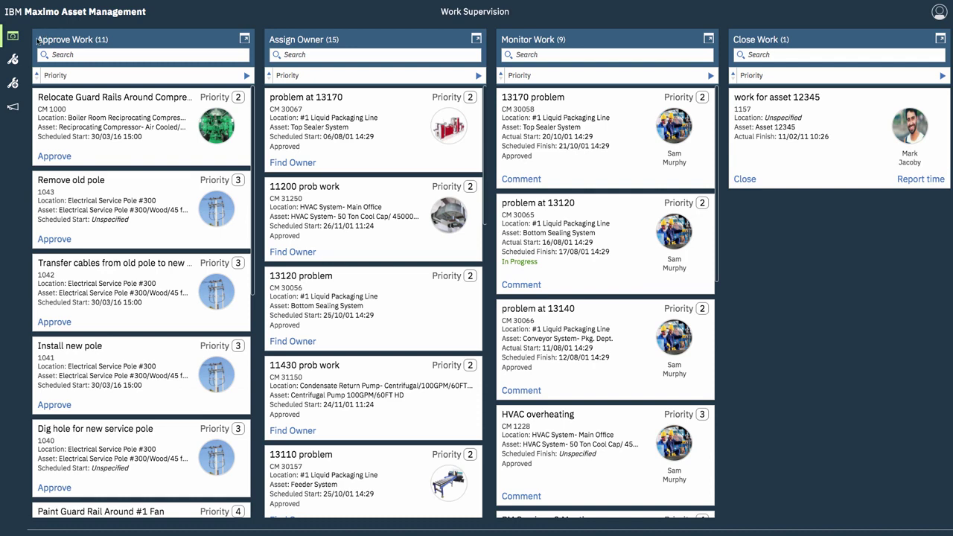
- List service requests including closed ones, showing SRs 1186 and 1185
left_click(14, 107)
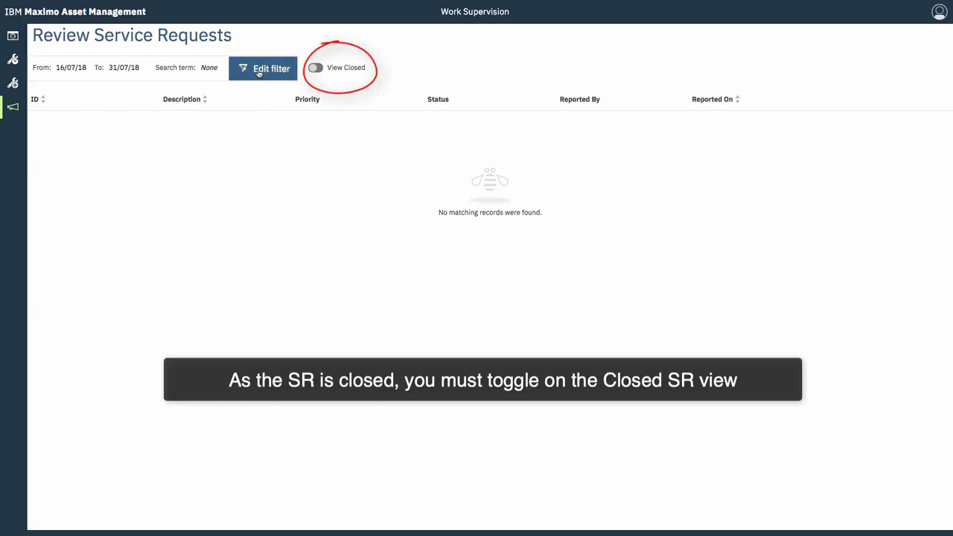
left_click(317, 69)
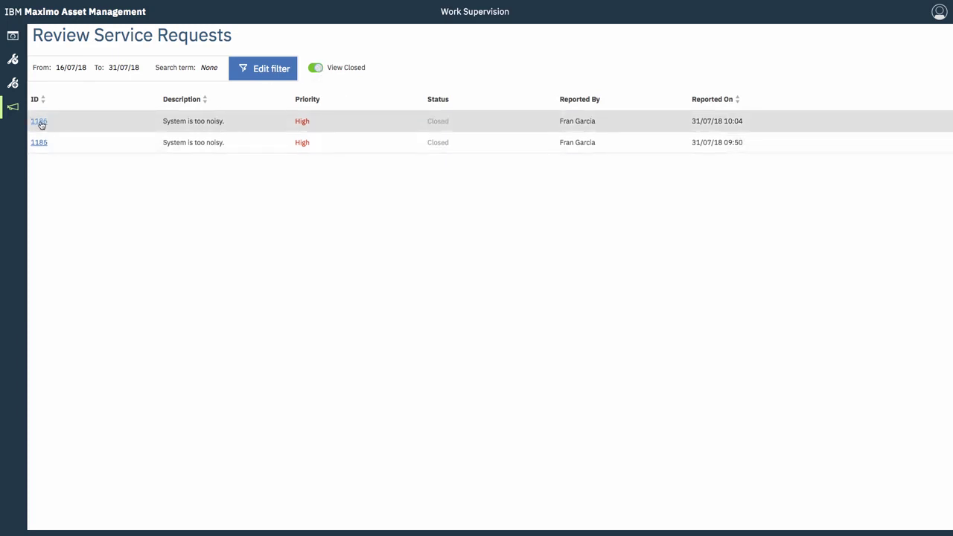
left_click(315, 68)
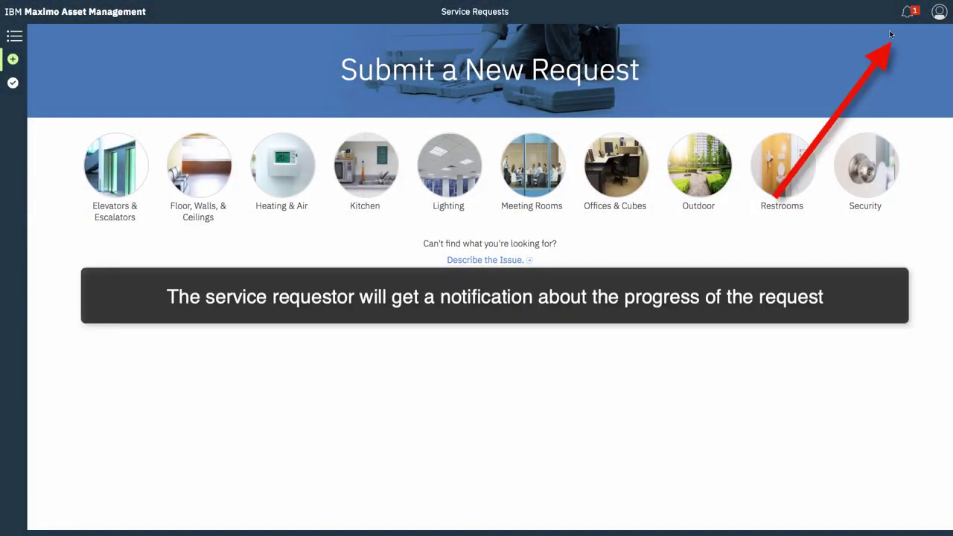
- Open the notification for closed service request 1186, review it, and go back to Completed Requests
left_click(906, 14)
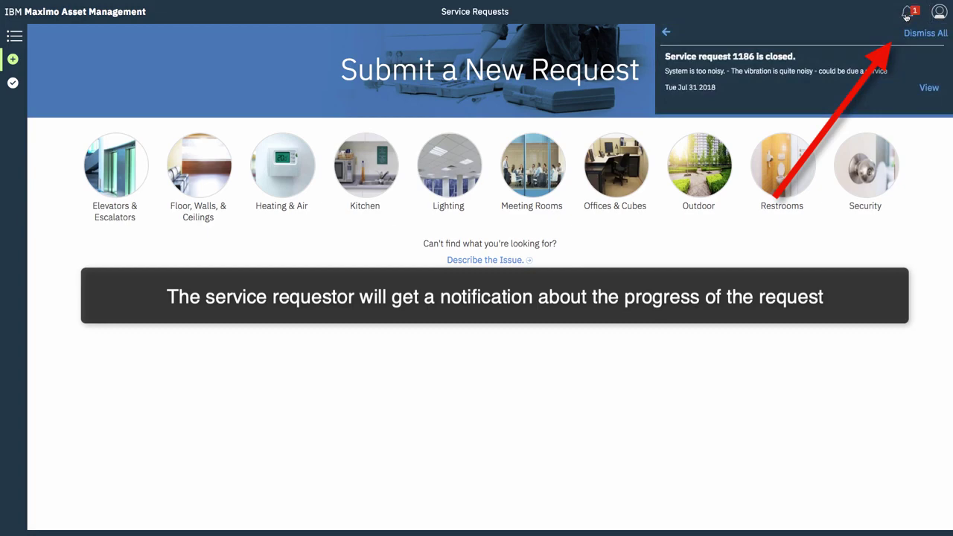
left_click(929, 88)
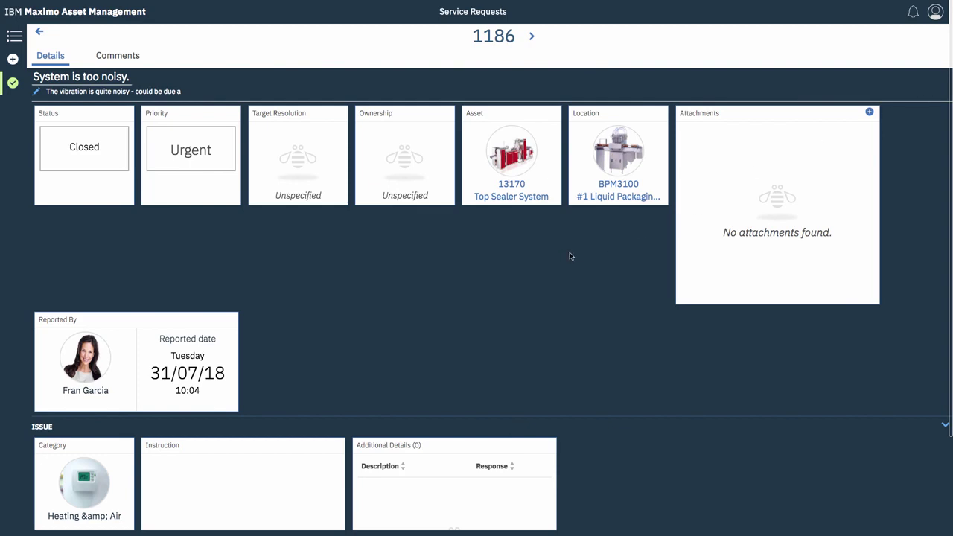
scroll(570, 256, "down", 2)
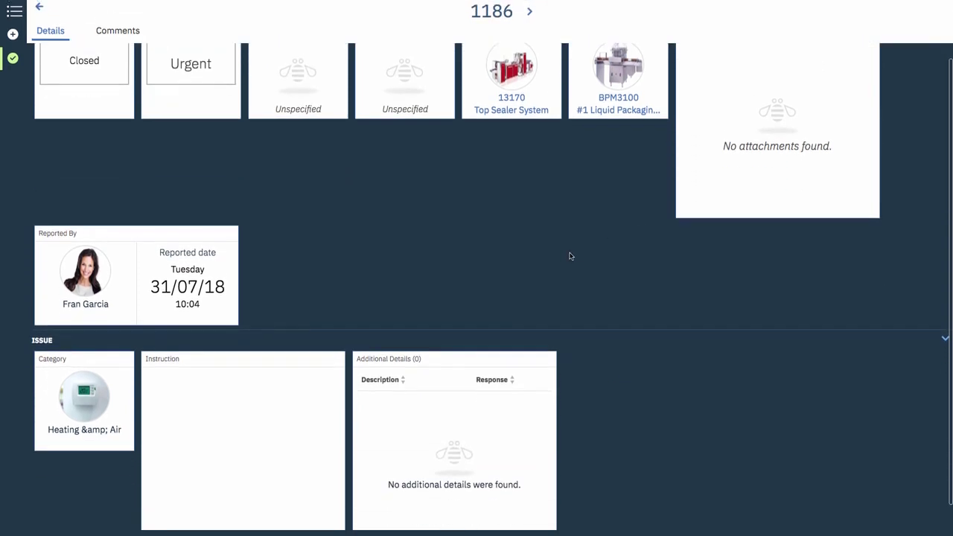
scroll(570, 256, "up", 2)
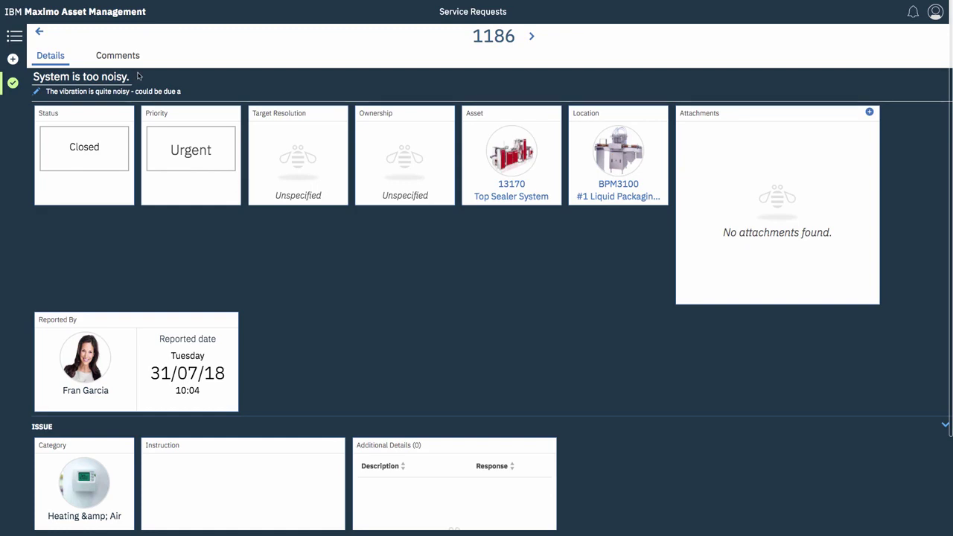
left_click(40, 32)
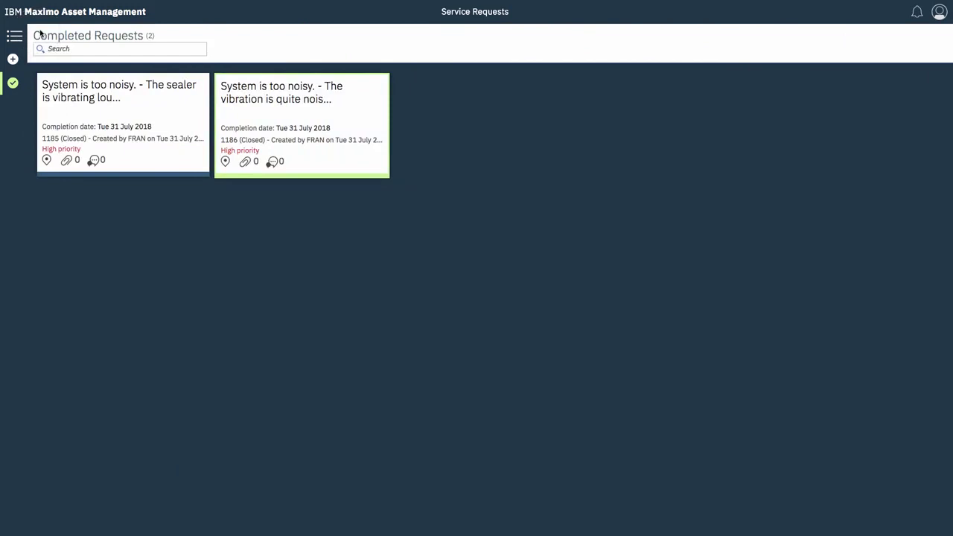